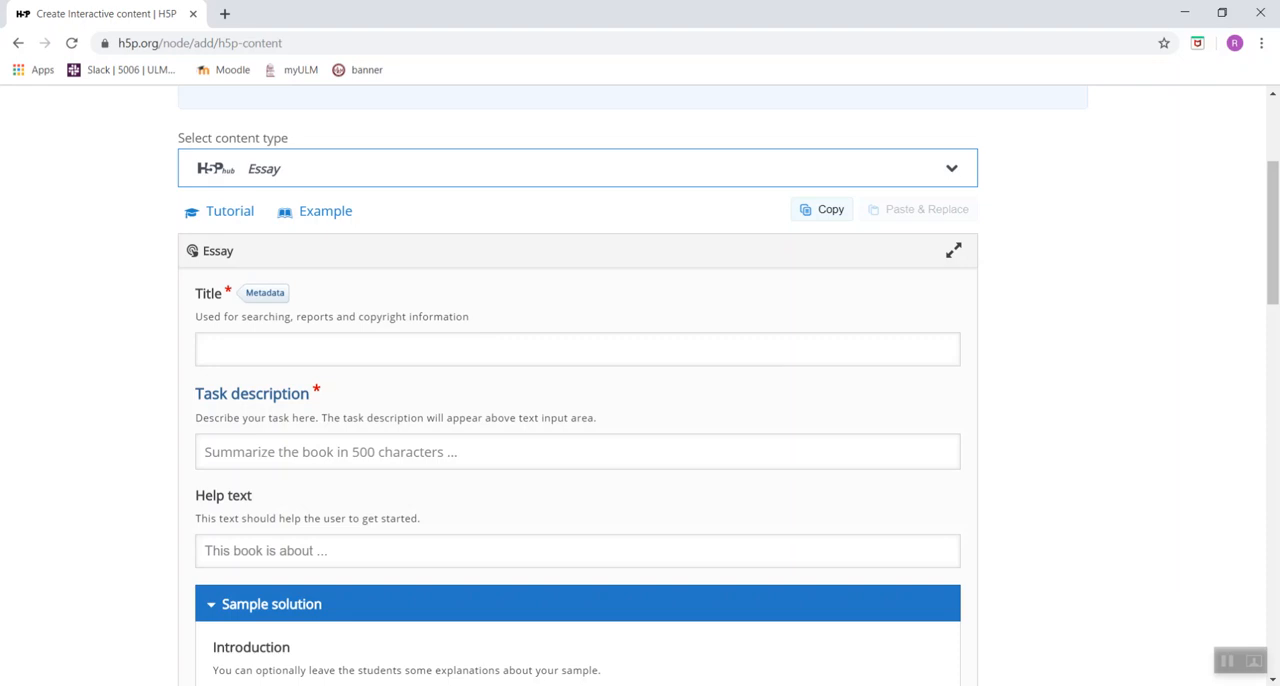
# Title the essay "Goldilocks and the Three Bears".
pyautogui.click(792, 348)
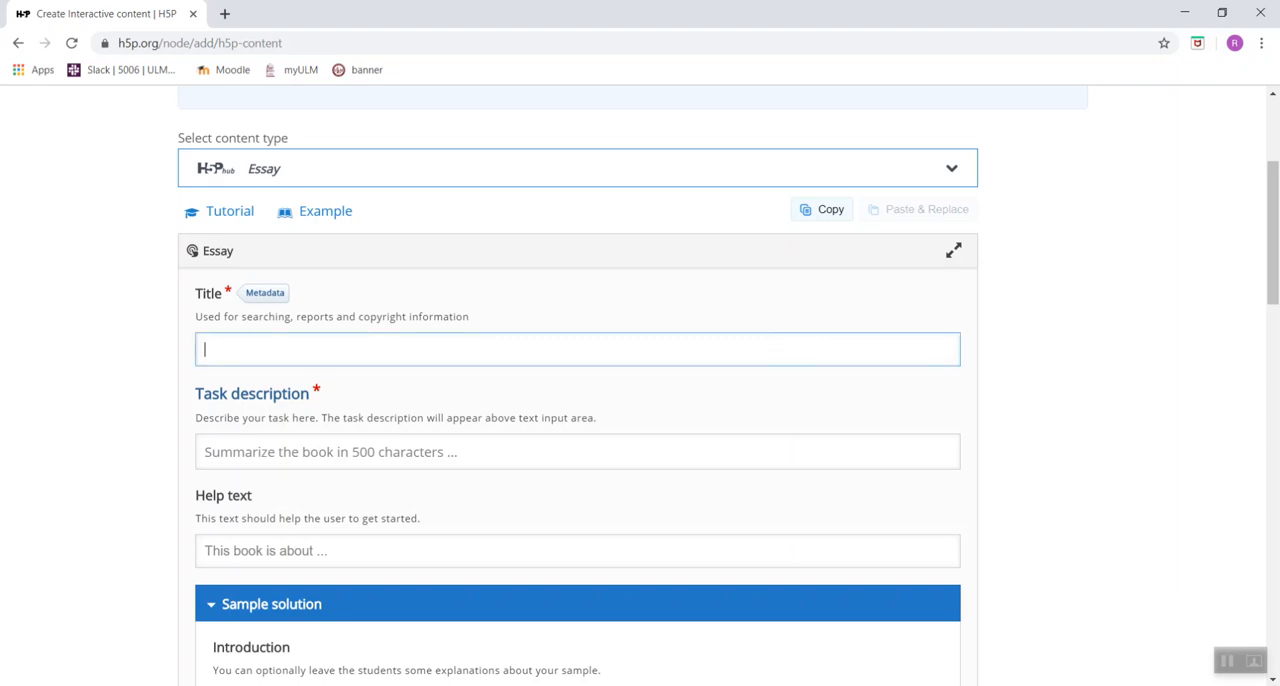
pyautogui.write('Goldilocks and the Three Bears')
# Enter the task description "Summarize Goldilocks and the Three bears in 4 sentences.".
pyautogui.scroll(-1, 640, 400)
pyautogui.click(820, 313)
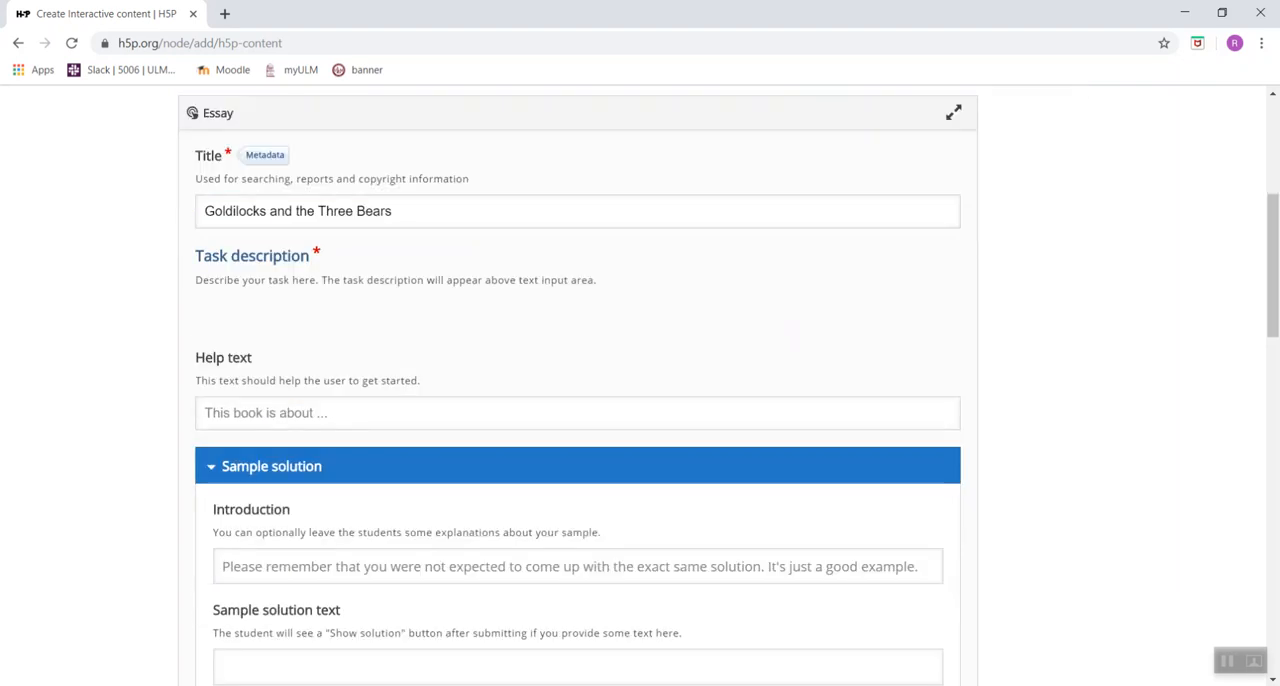
pyautogui.write('Summar')
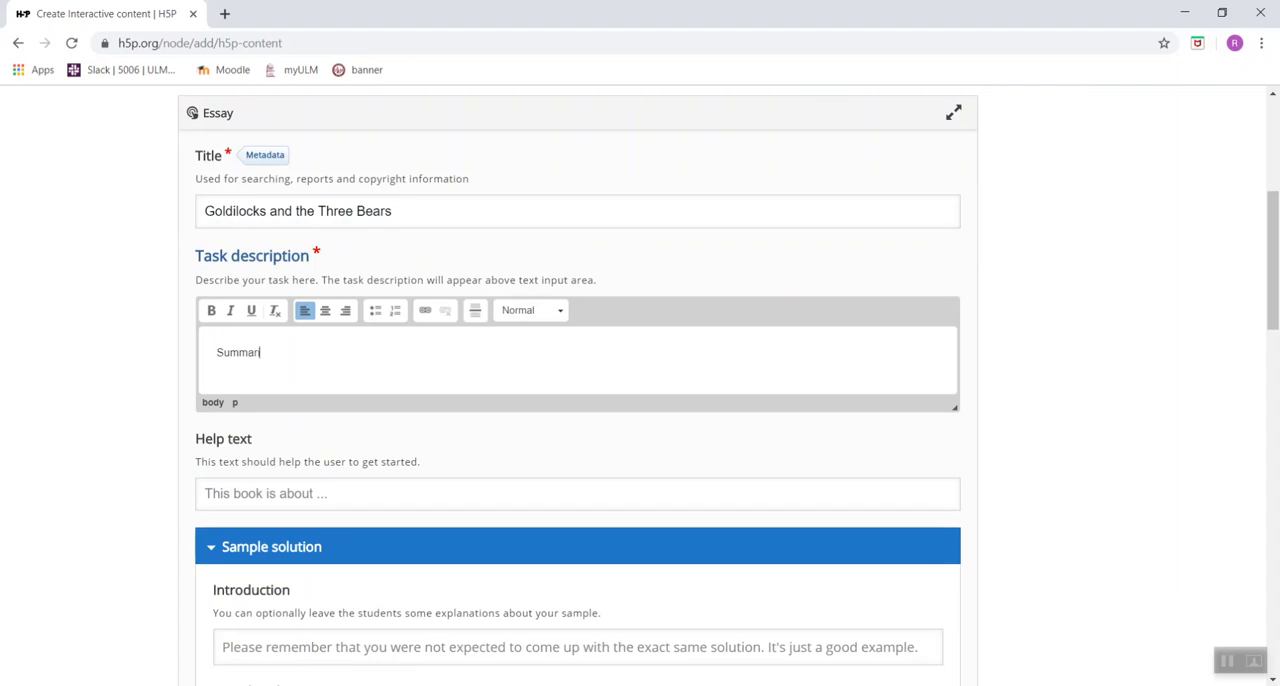
pyautogui.write('ize Goldilocks and the Three bea')
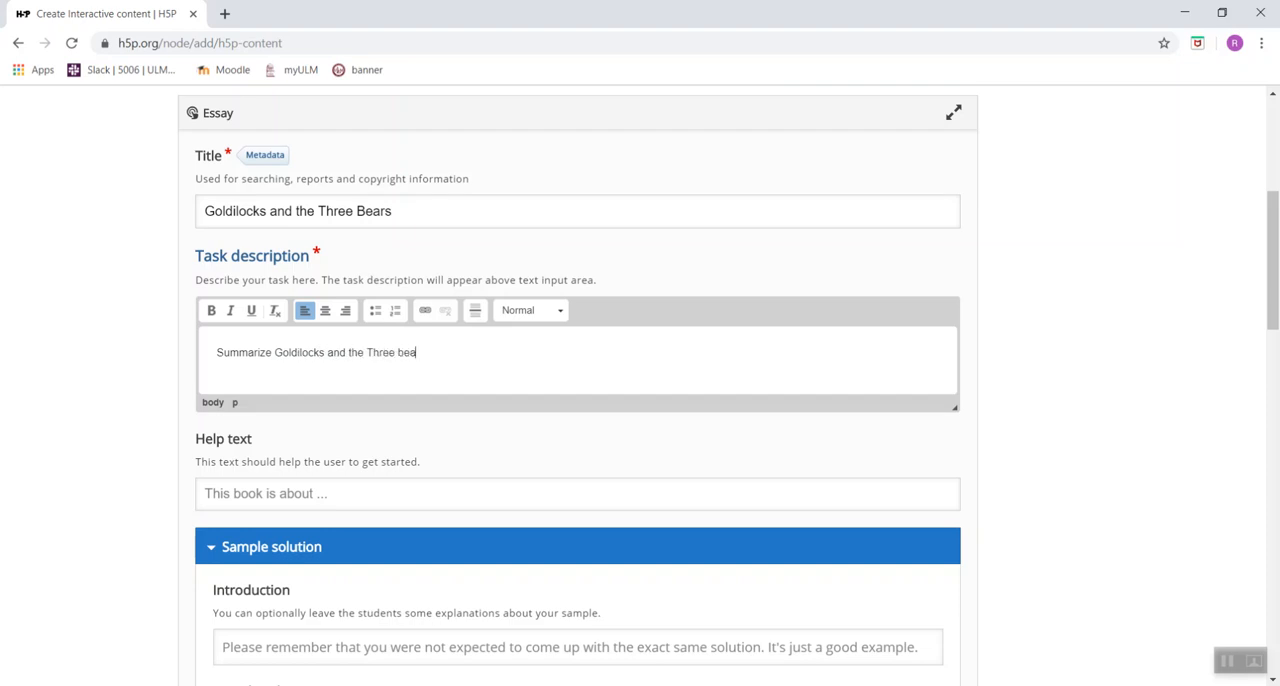
pyautogui.write('rs in 4 sentences.')
# Fill in the help text with "Goldilocks and the Three Bears is about...".
pyautogui.scroll(-2, 578, 380)
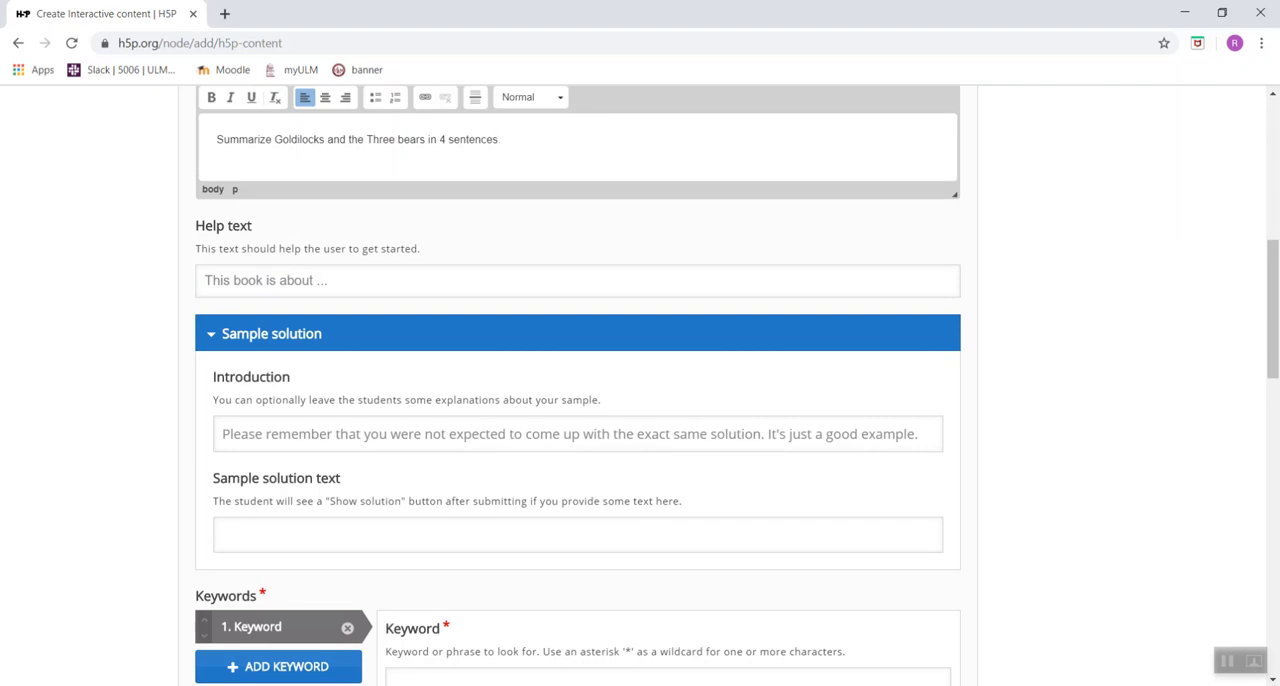
pyautogui.scroll(-1, 977, 482)
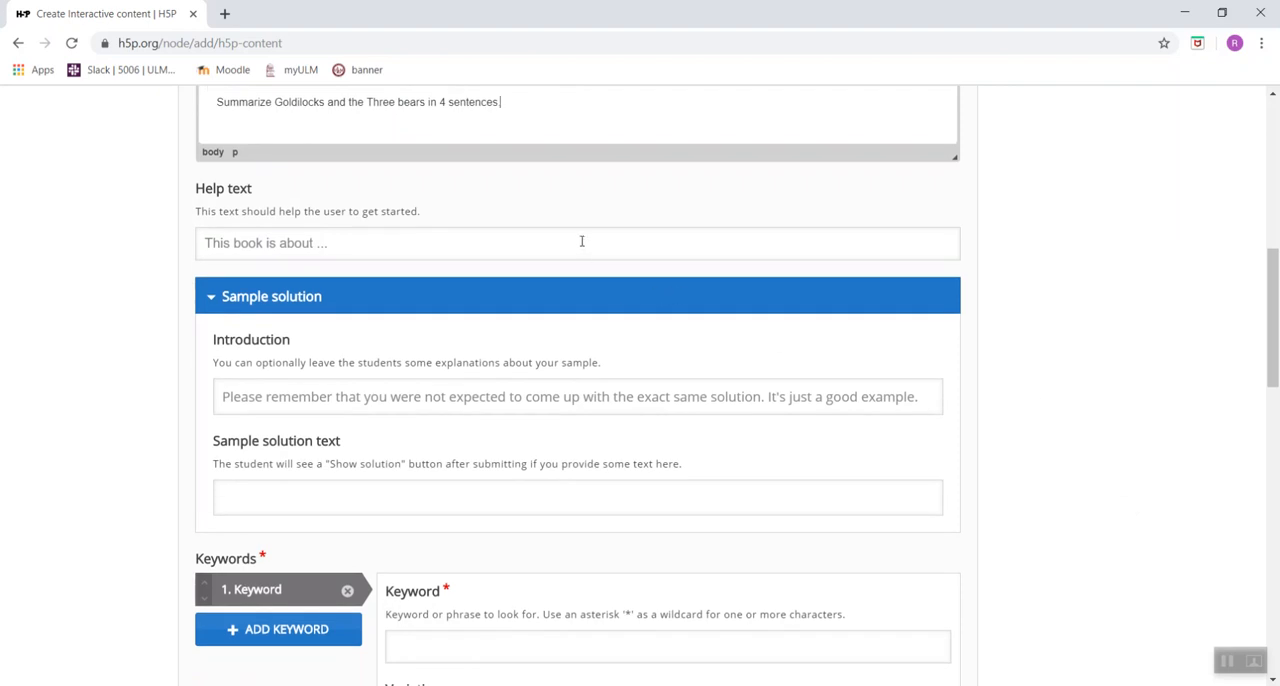
pyautogui.click(300, 254)
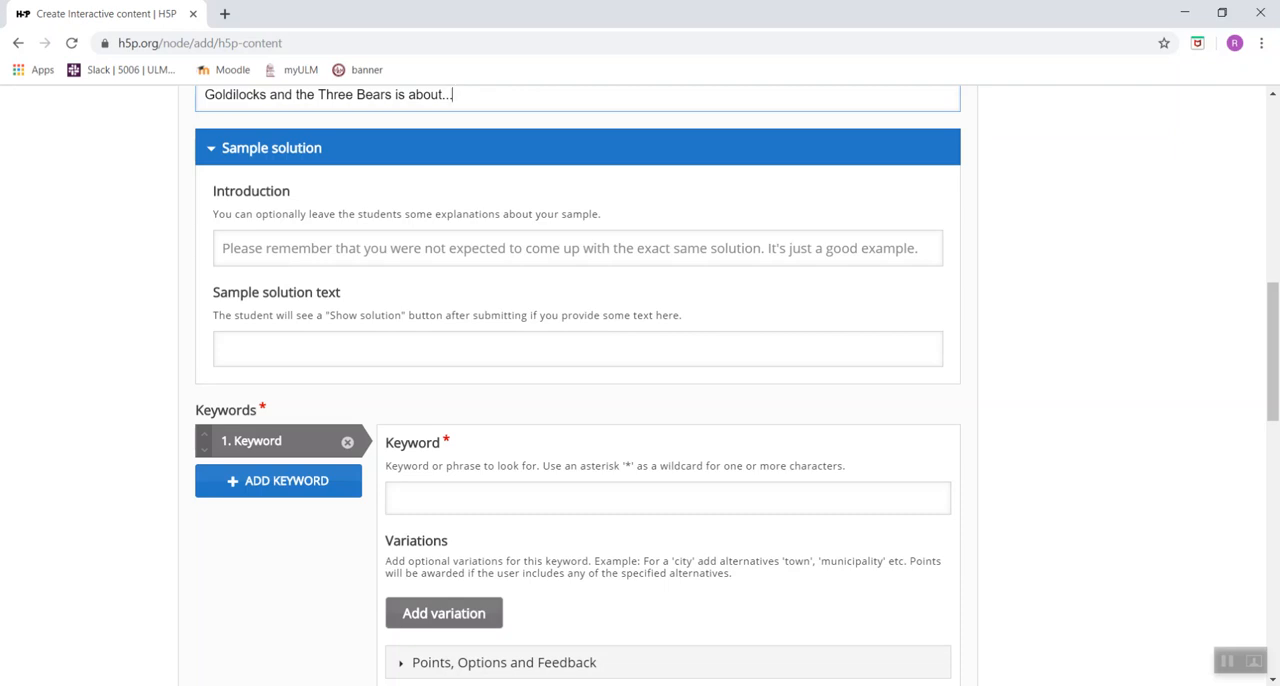
# Enter the keywords Goldilocks, Mama Bear, Papa Bear, baby bear, porridge, Eats porridge and breaks little chair, and add an empty eighth keyword.
pyautogui.scroll(-2, 640, 390)
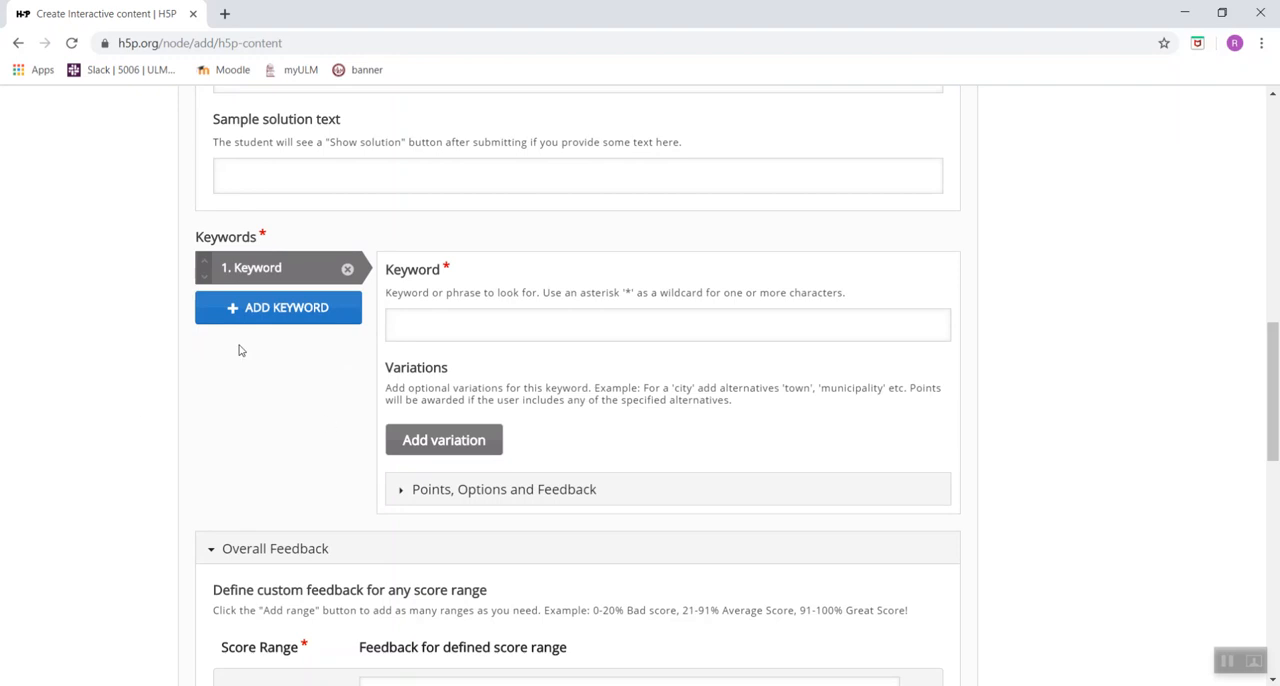
pyautogui.click(474, 317)
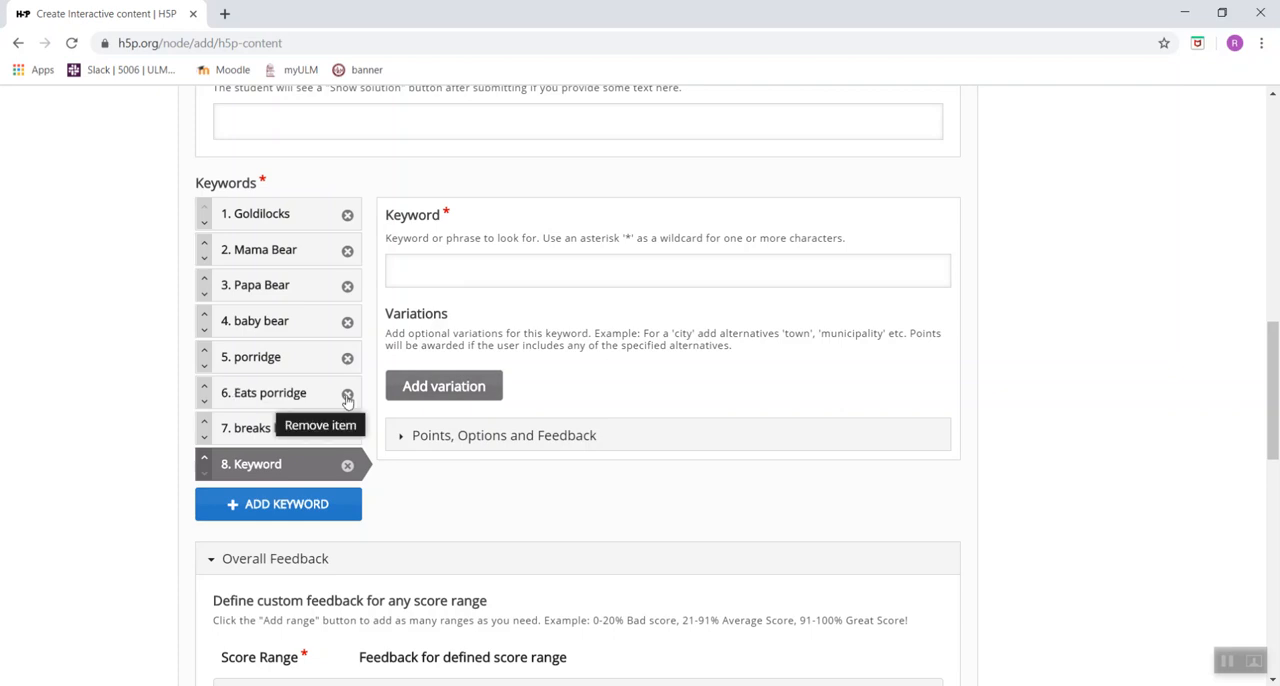
# Add "big bear" as a variation of the Papa Bear keyword.
pyautogui.click(284, 362)
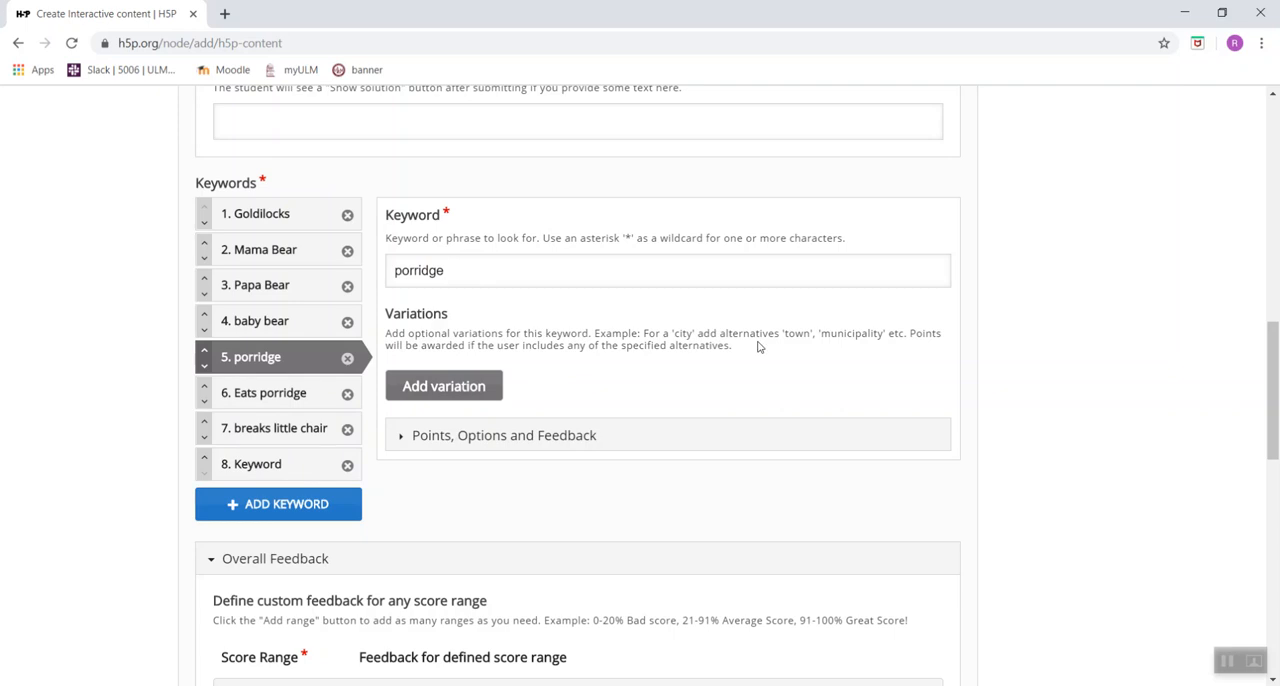
pyautogui.click(229, 287)
pyautogui.click(450, 380)
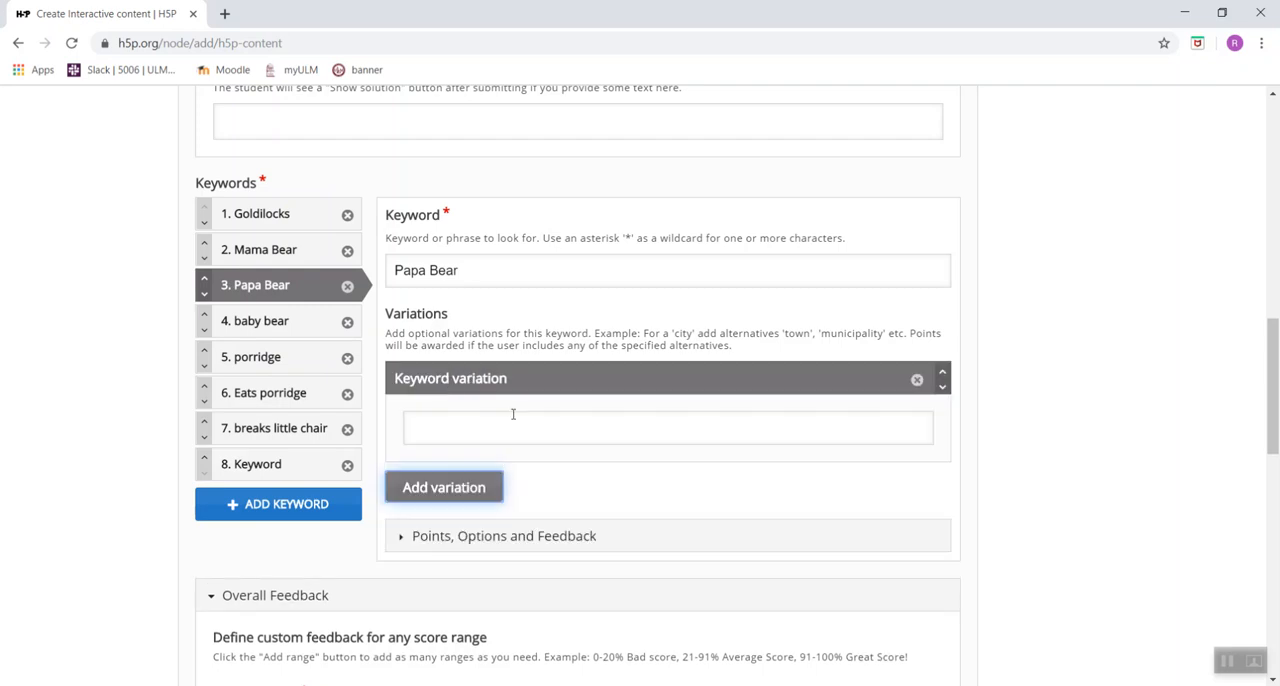
pyautogui.click(513, 414)
pyautogui.write('big bear')
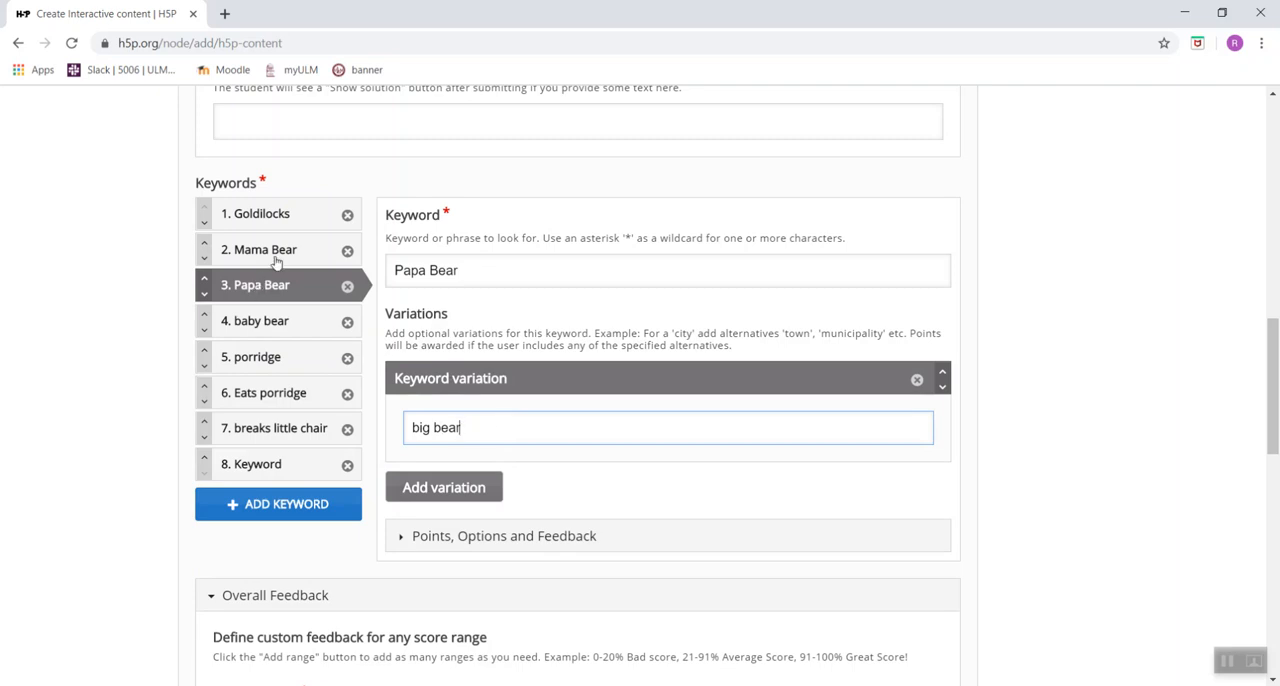
# Add "little bear" as a variation of the baby bear keyword.
pyautogui.click(274, 331)
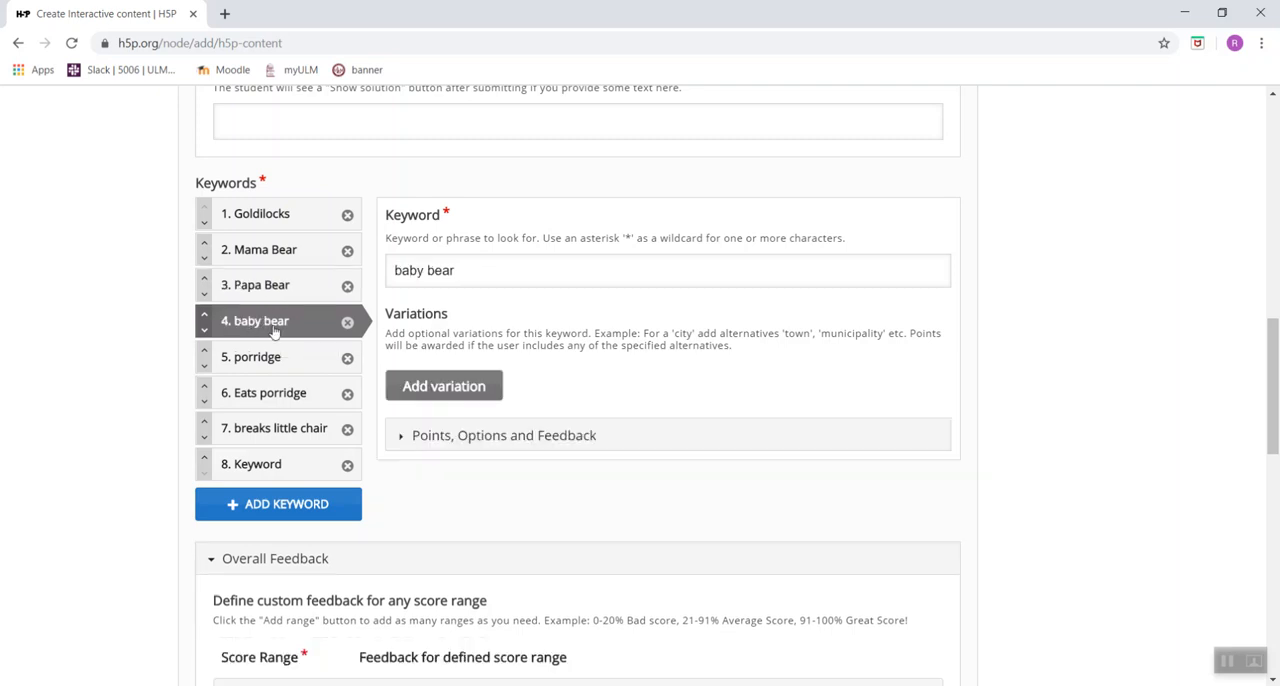
pyautogui.click(445, 390)
pyautogui.click(456, 432)
pyautogui.write('lit')
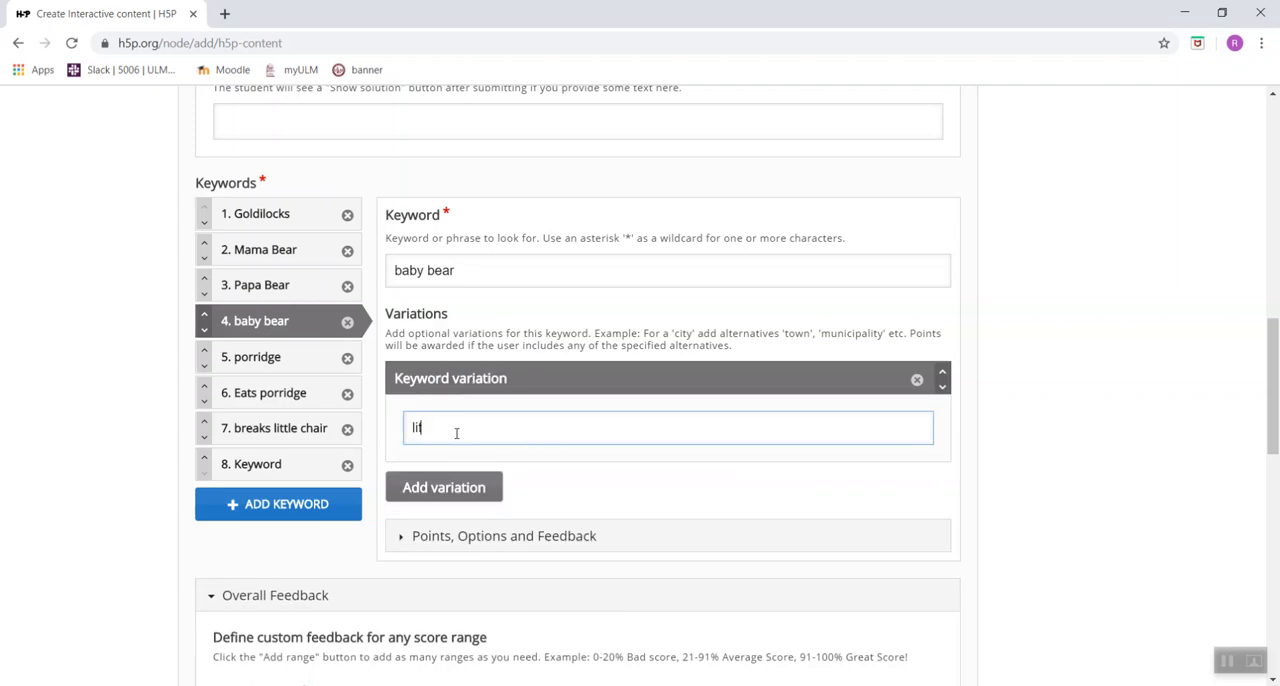
pyautogui.write('tle bear')
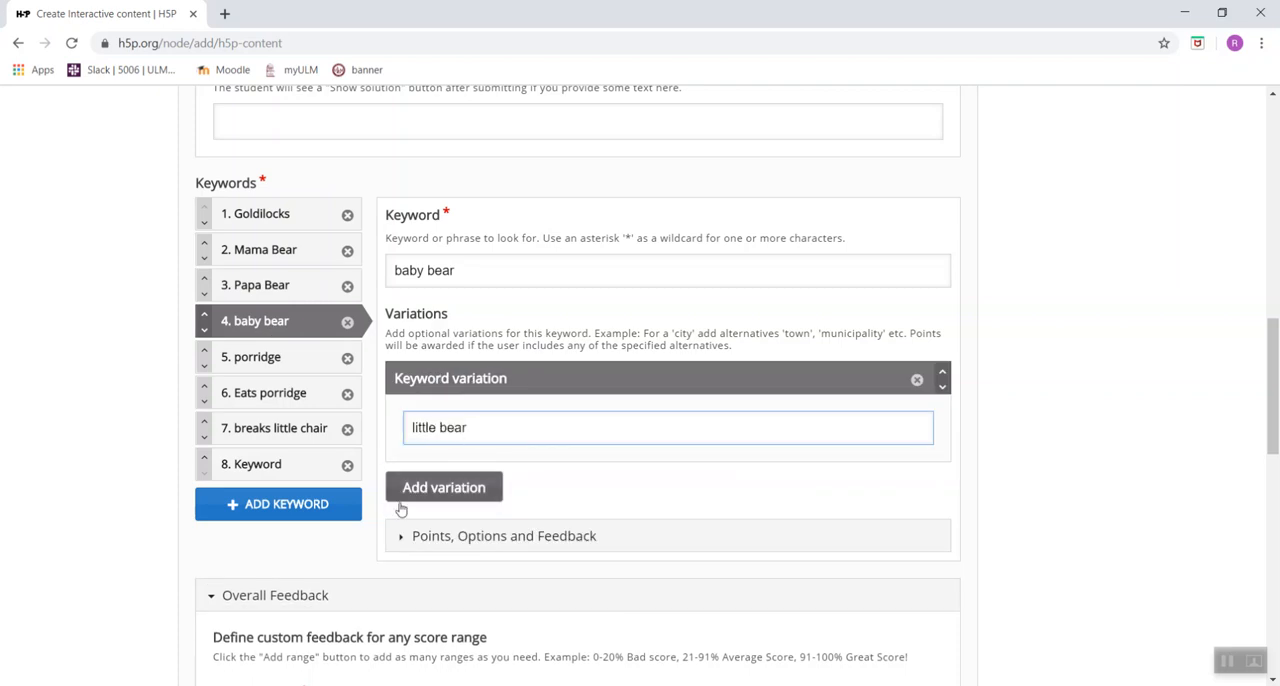
# Enter "sleeps in beds" as the eighth keyword.
pyautogui.click(285, 472)
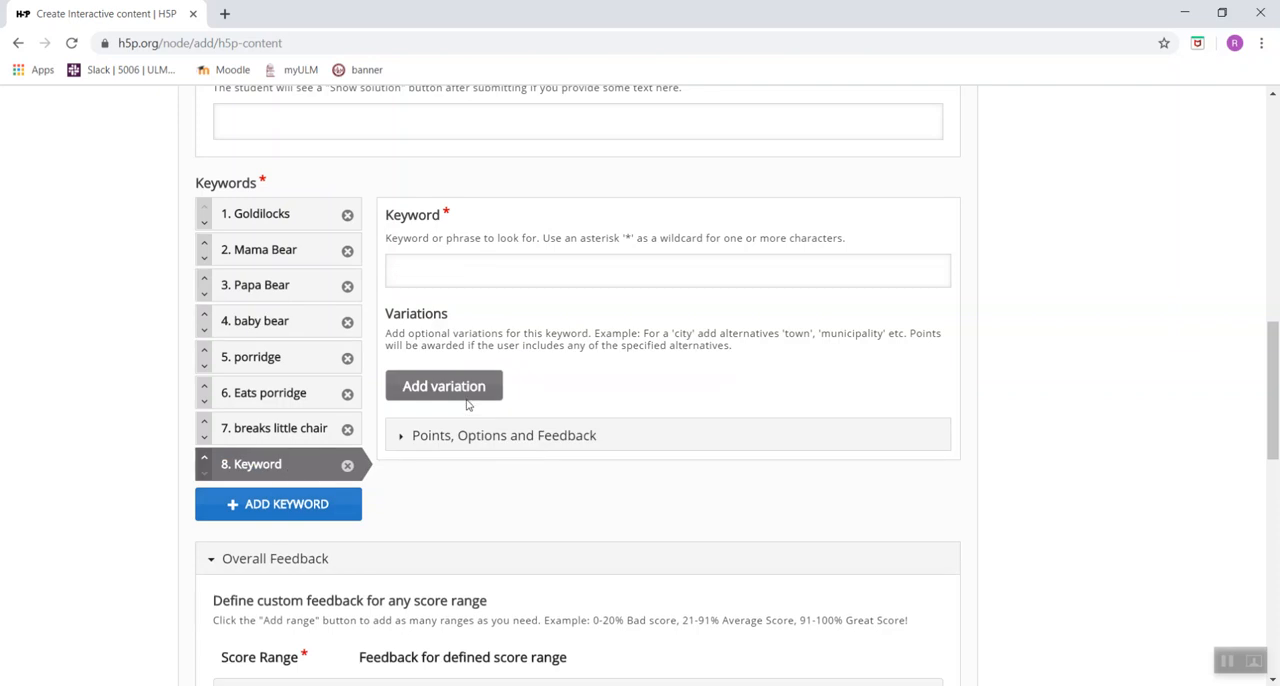
pyautogui.click(490, 279)
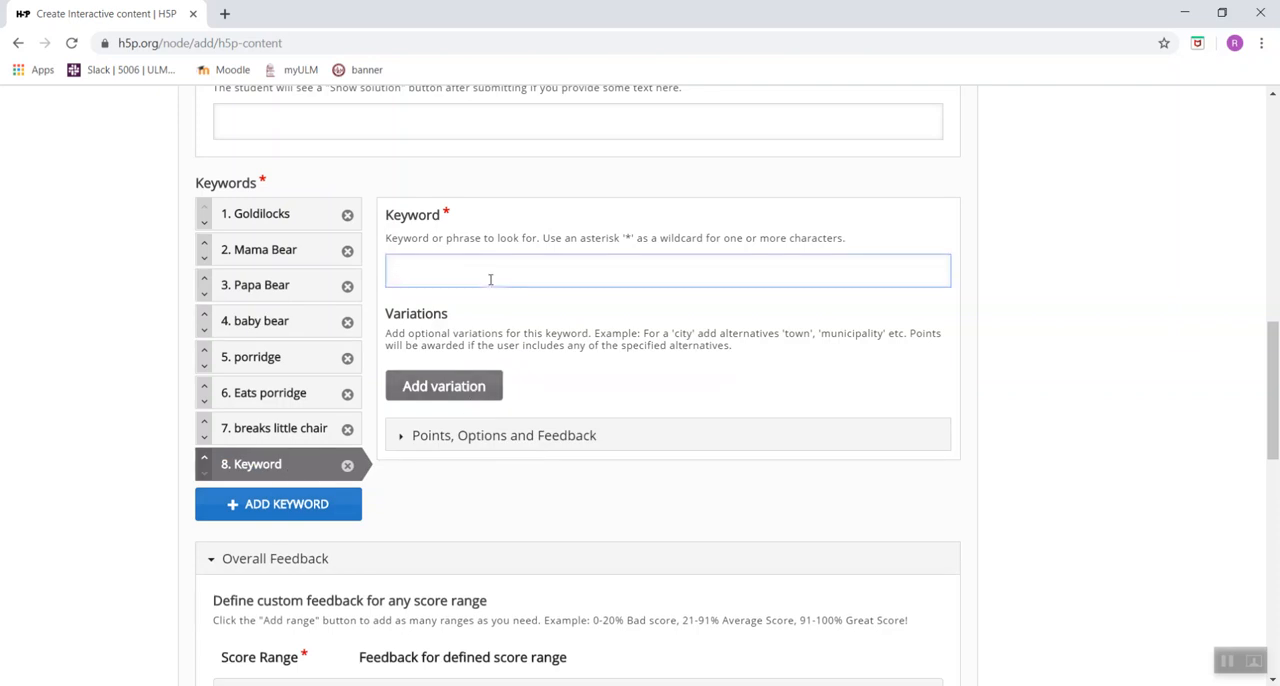
pyautogui.write('sleeps in b')
pyautogui.write('ead')
pyautogui.press('BackSpace')
pyautogui.press('BackSpace')
pyautogui.write('ds')
# Add a ninth keyword reading "still in little bed".
pyautogui.click(296, 505)
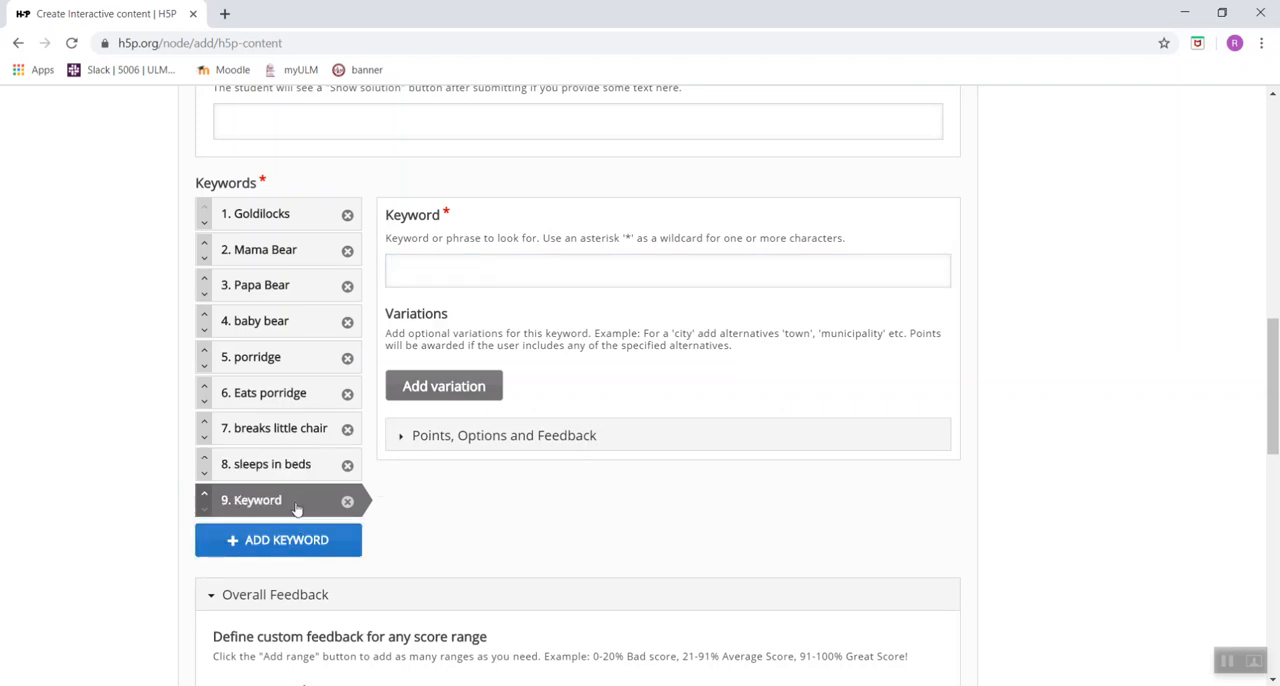
pyautogui.click(465, 268)
pyautogui.write('st')
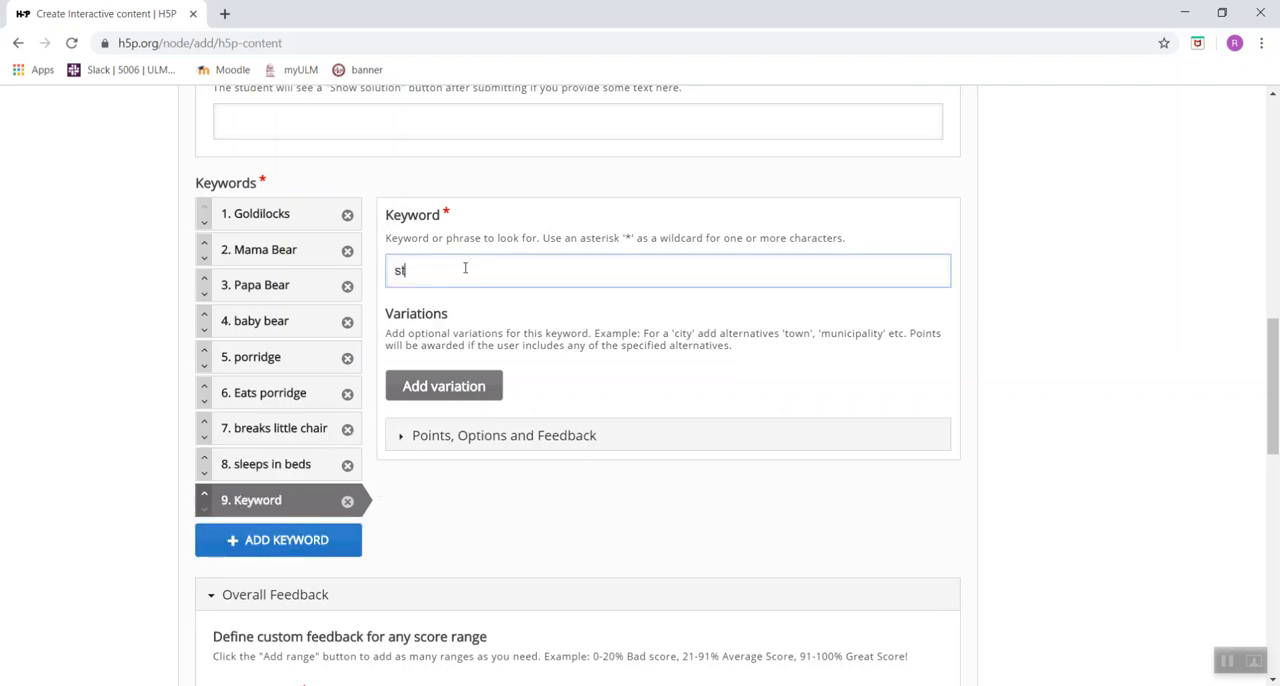
pyautogui.write('ill in little bed')
# Add a tenth keyword reading "runs away".
pyautogui.click(266, 541)
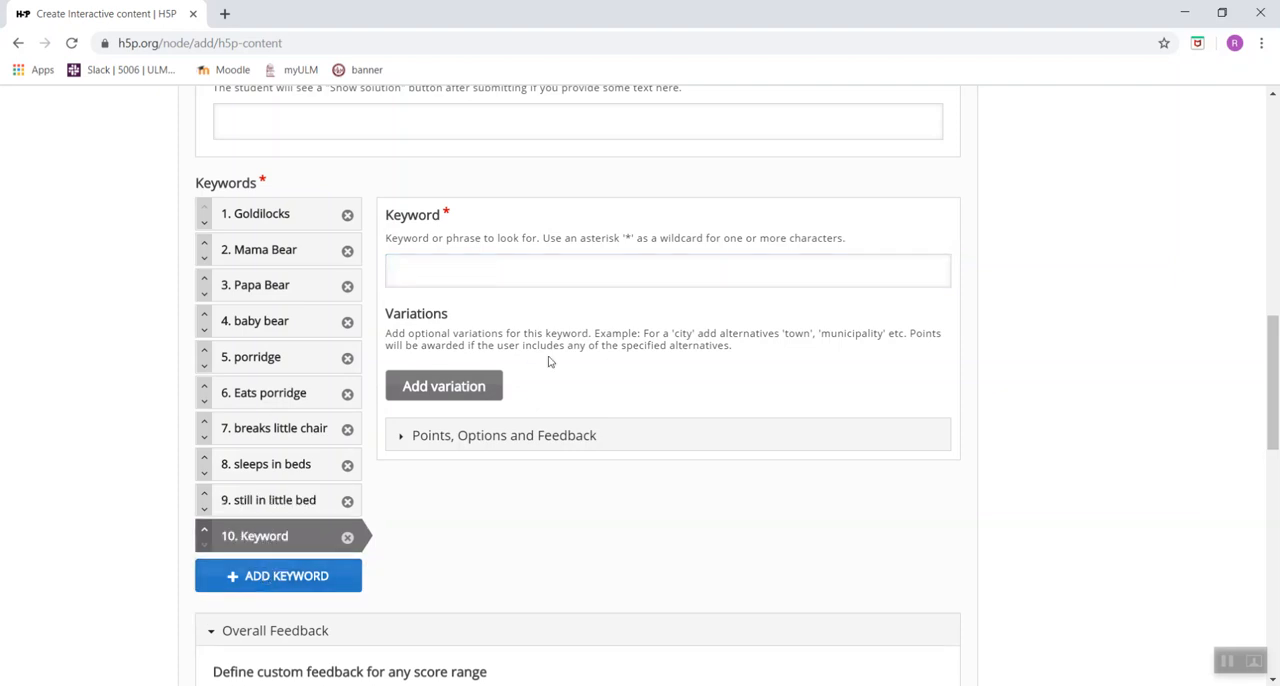
pyautogui.click(537, 281)
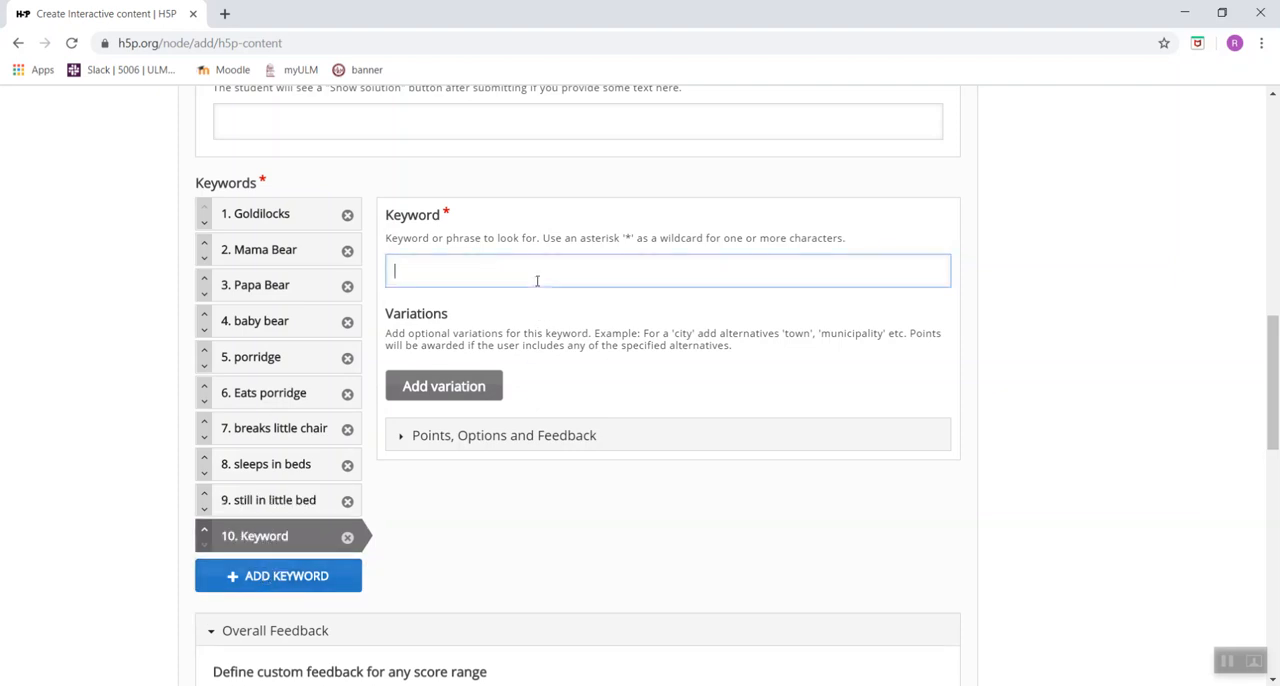
pyautogui.write('runs away')
# Add two more score ranges to the overall feedback and distribute the three ranges evenly.
pyautogui.scroll(-1, 537, 281)
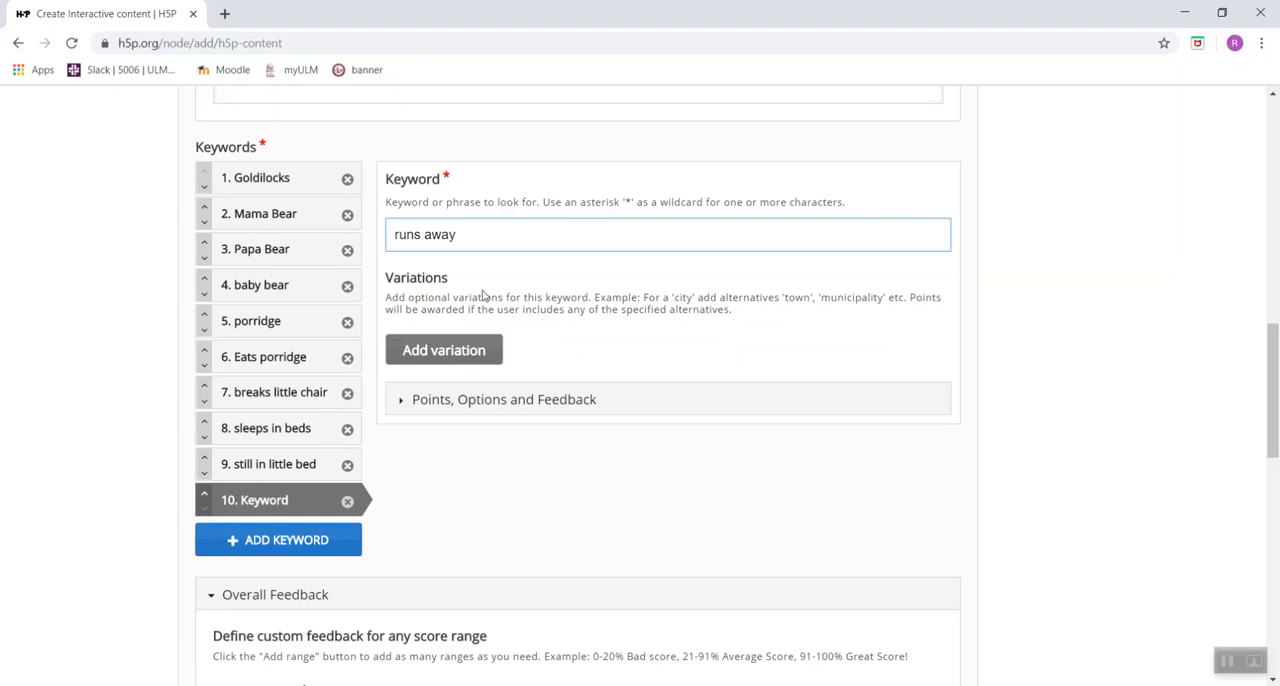
pyautogui.scroll(-1, 418, 292)
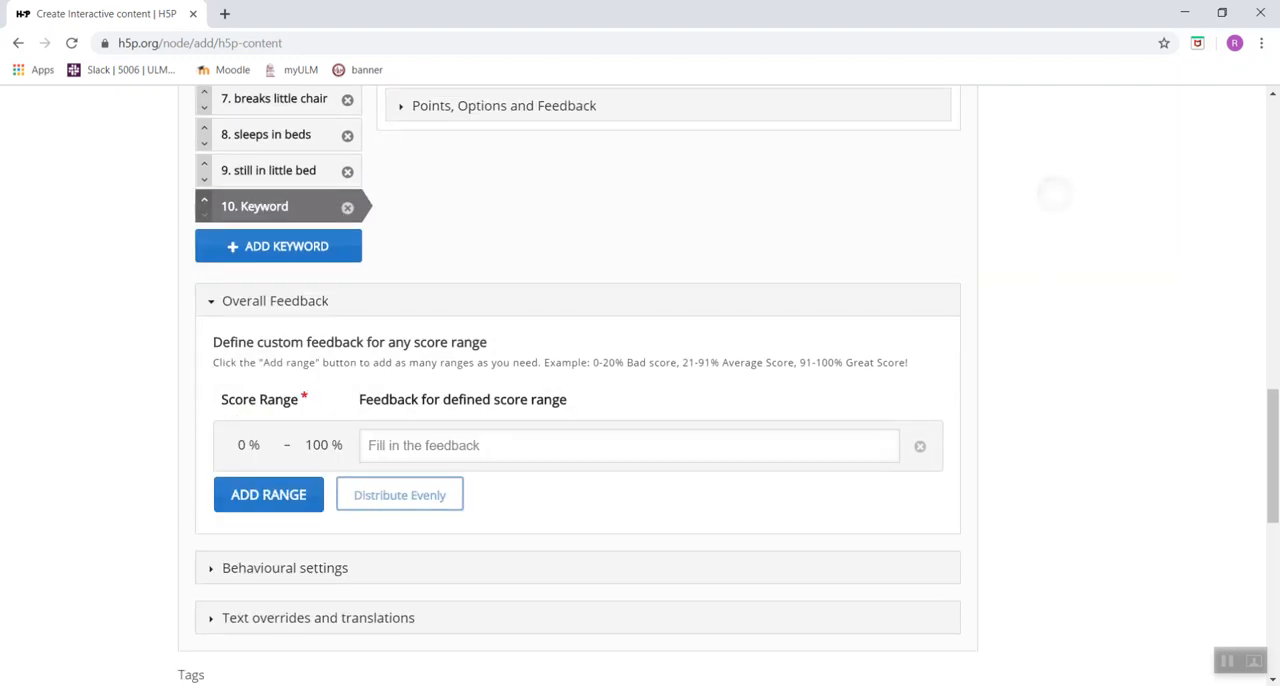
pyautogui.scroll(-1, 640, 400)
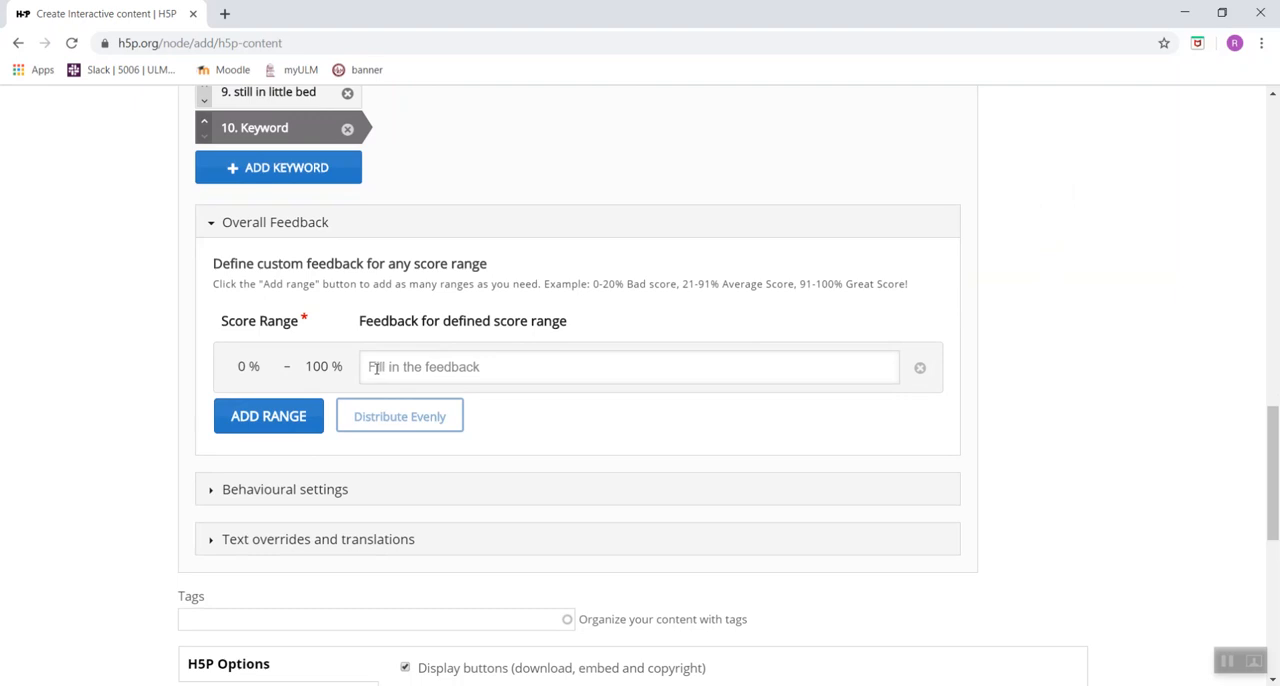
pyautogui.click(258, 423)
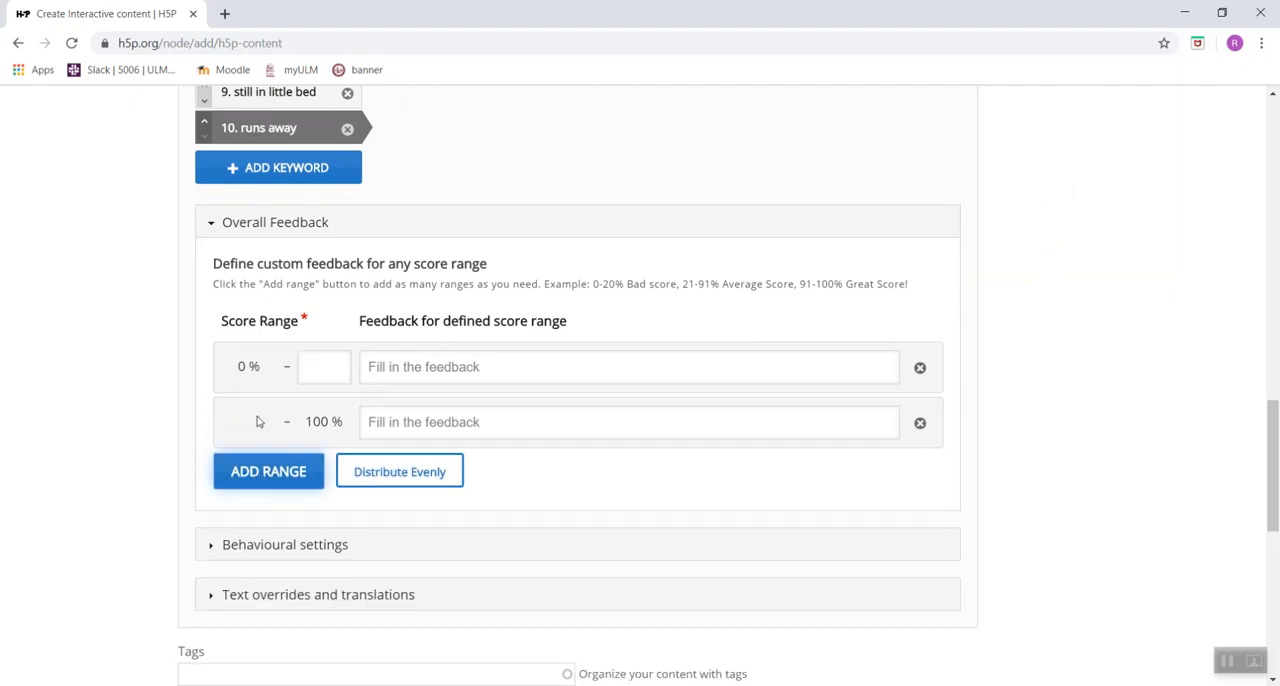
pyautogui.click(261, 458)
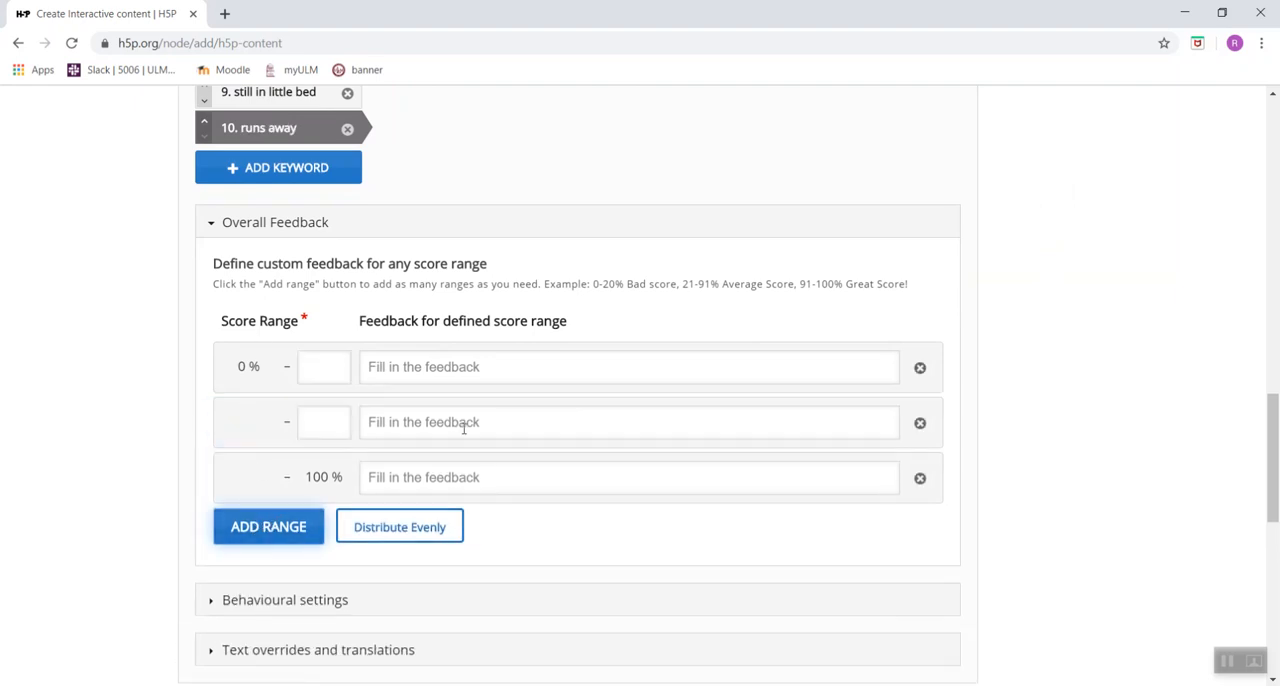
pyautogui.click(410, 527)
# Enter the feedback "Try rereading the story.", "Make sure to mention characters and events." and "Great job!" for the three score ranges in ascending order.
pyautogui.click(445, 369)
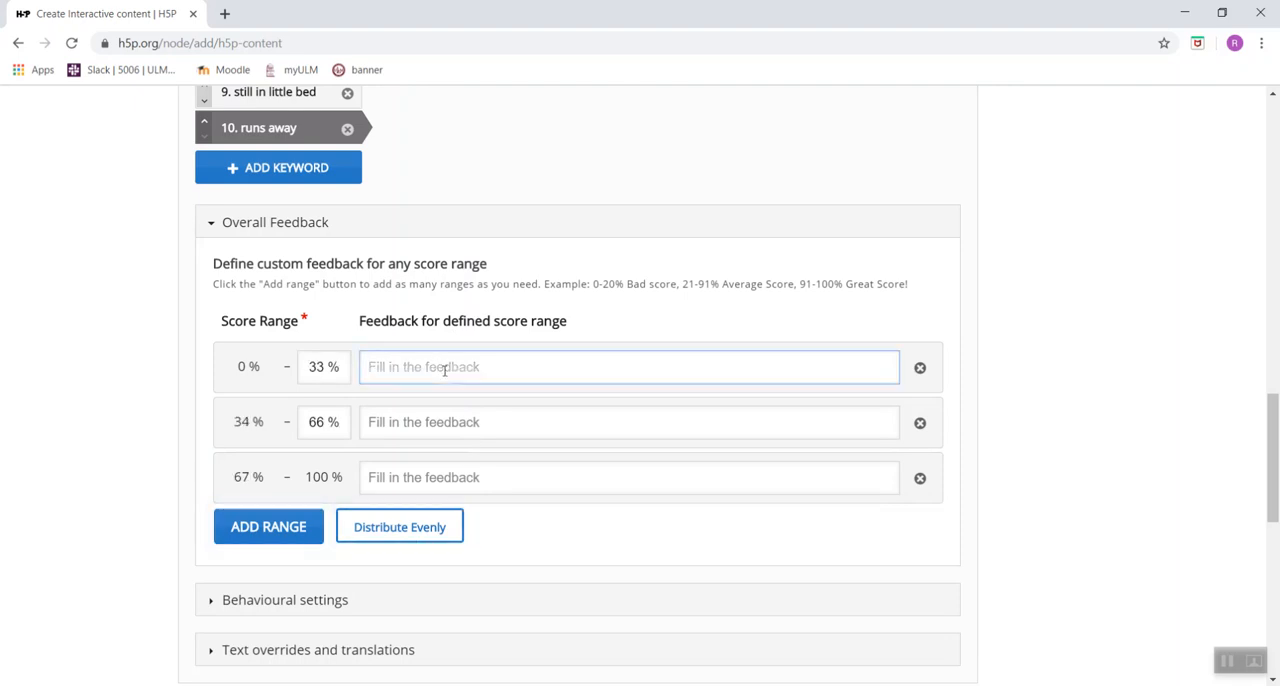
pyautogui.write('Try rerereading the story')
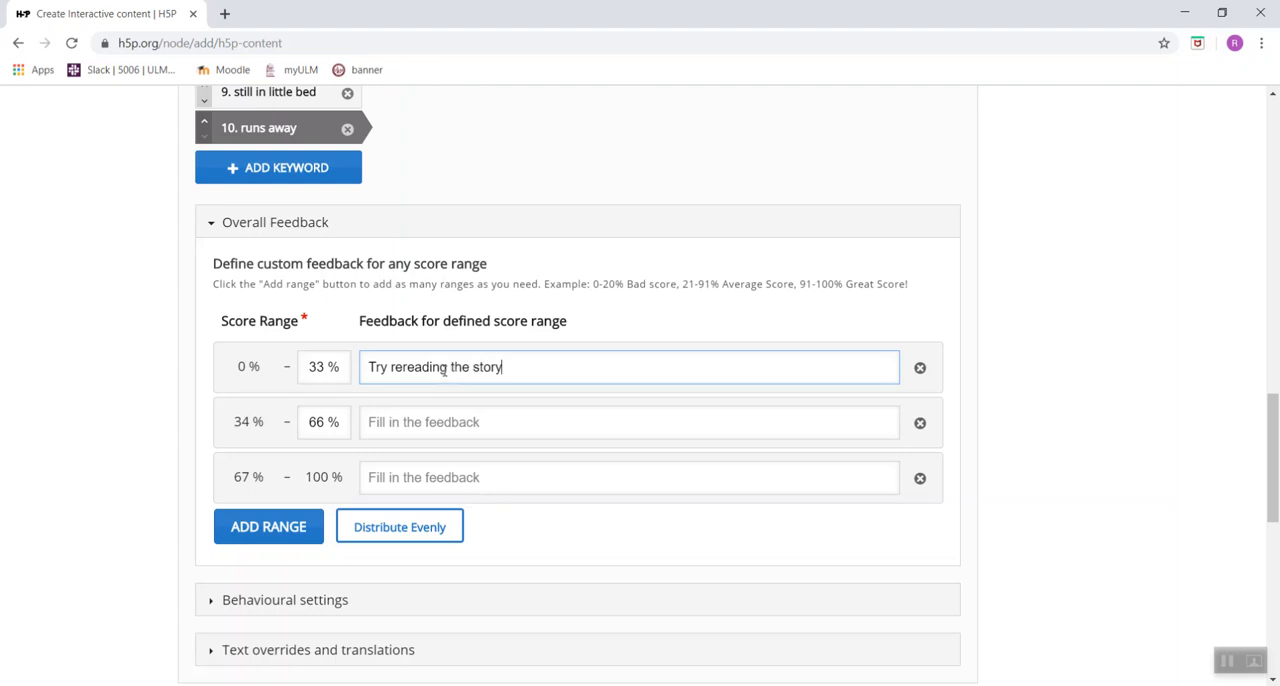
pyautogui.write('.')
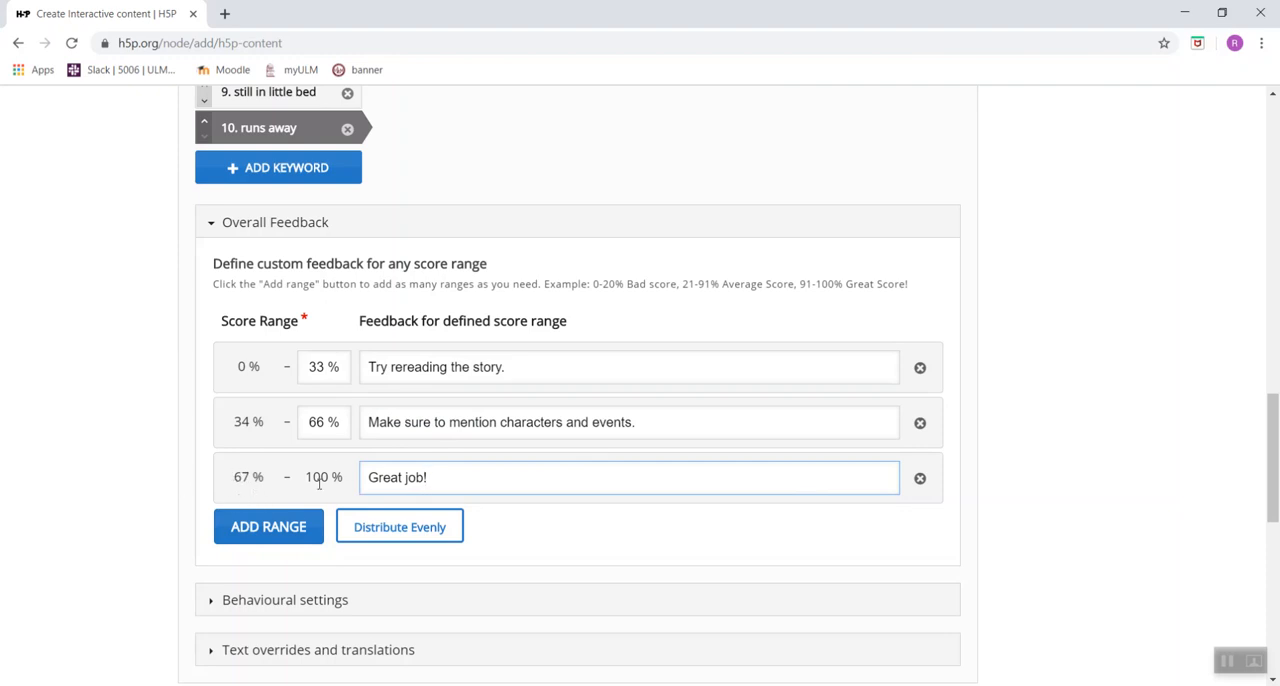
# Set the upper limit of the first score range to 50% and of the second to 80%.
pyautogui.click(325, 367)
pyautogui.press('BackSpace')
pyautogui.press('BackSpace')
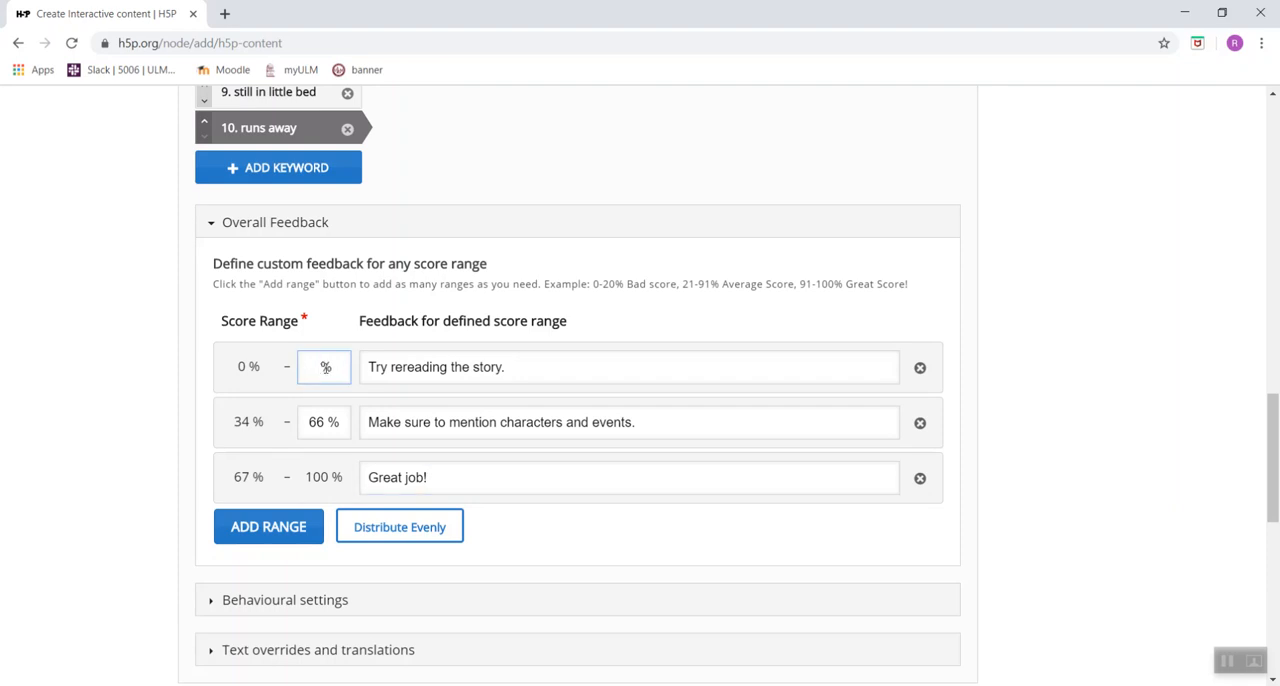
pyautogui.write('50')
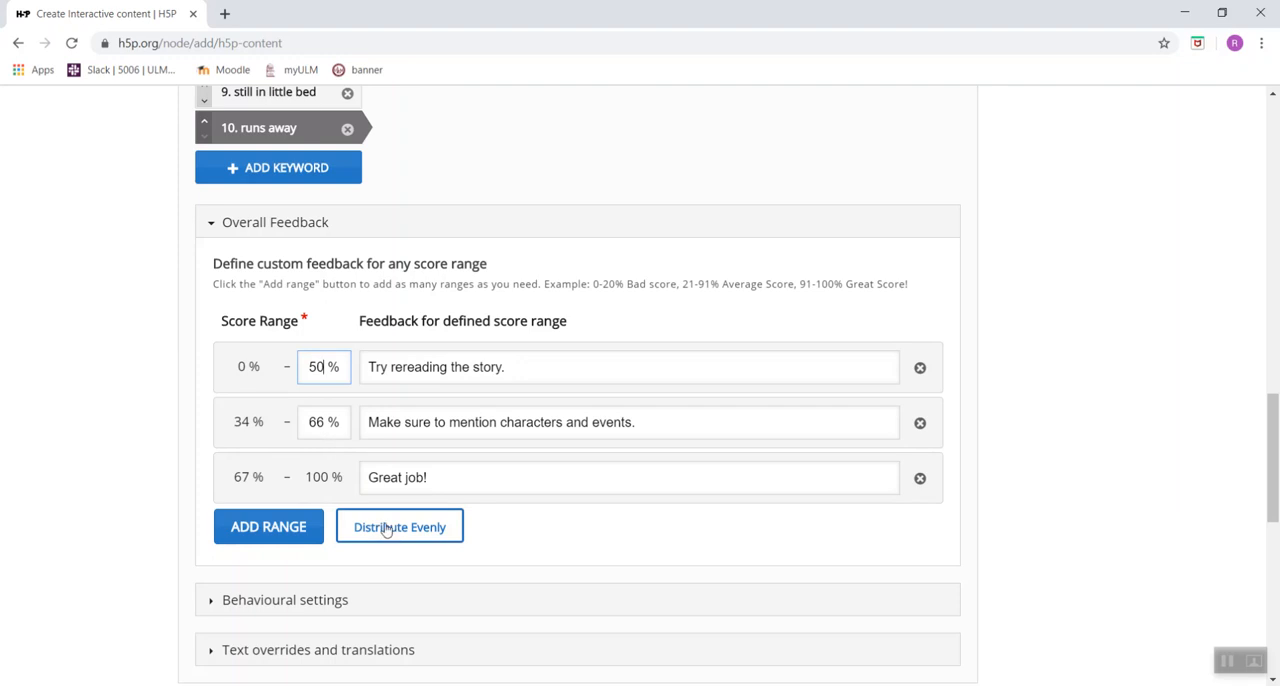
pyautogui.click(327, 429)
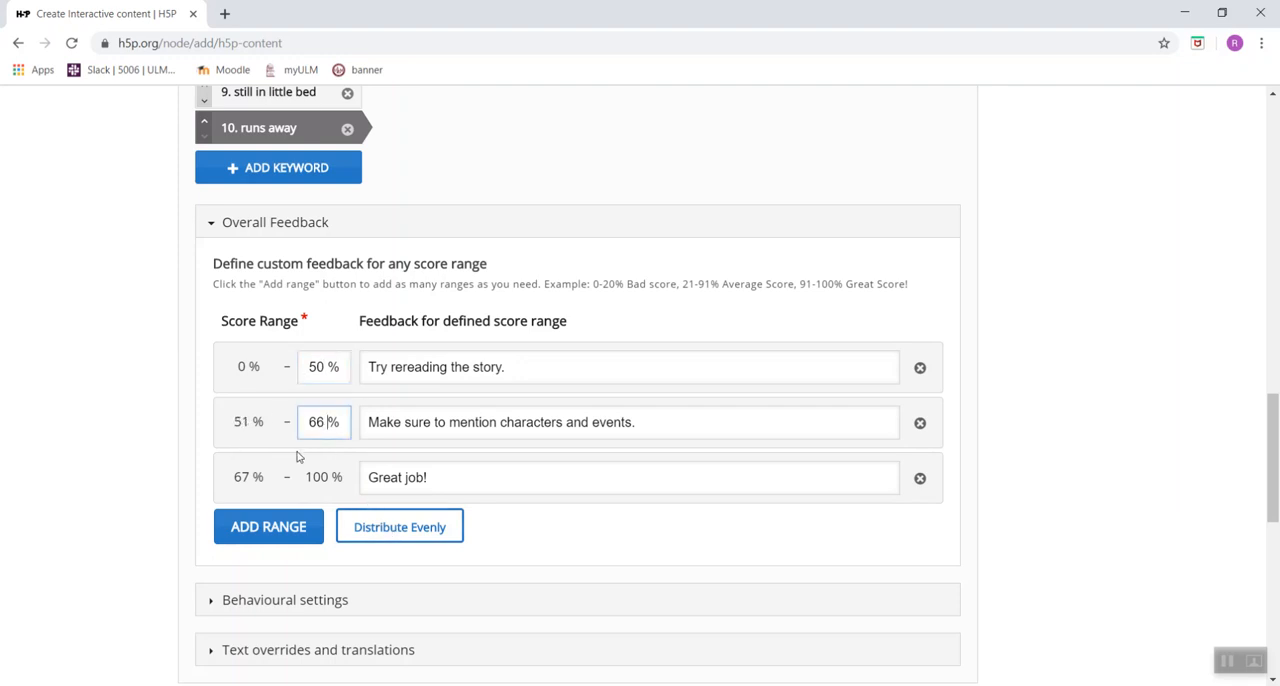
pyautogui.press('BackSpace')
pyautogui.press('BackSpace')
pyautogui.write('80')
pyautogui.click(466, 474)
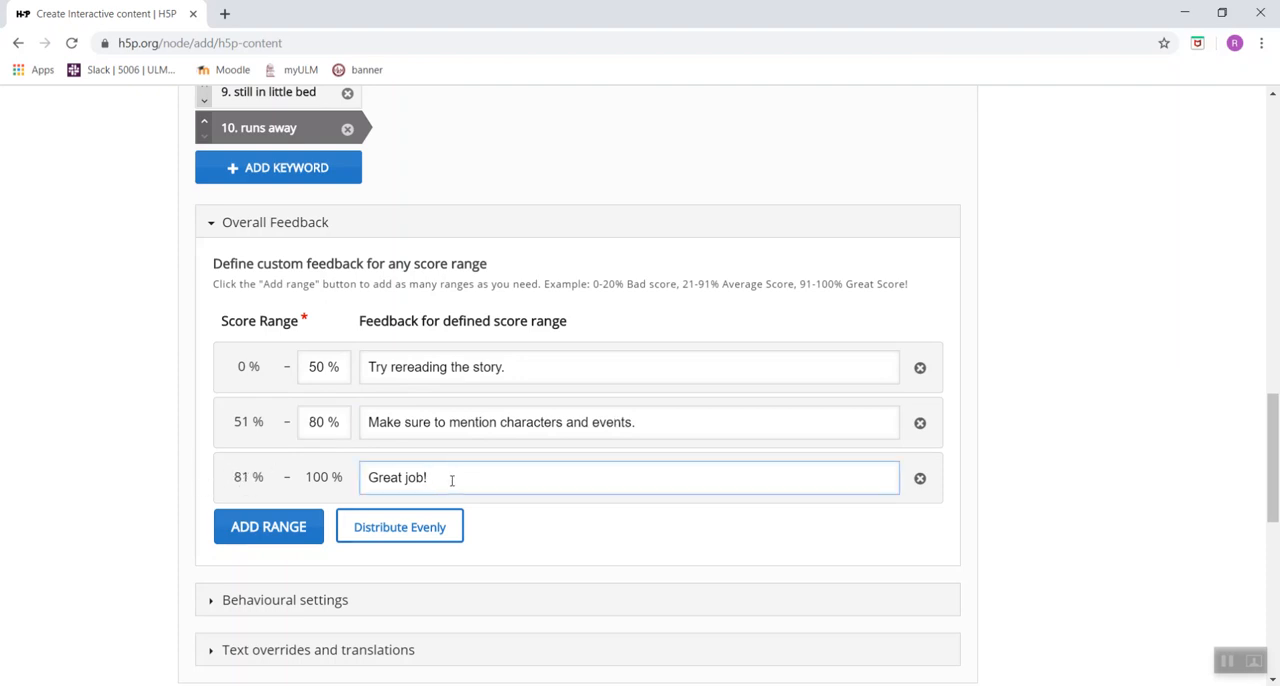
pyautogui.scroll(-2, 452, 480)
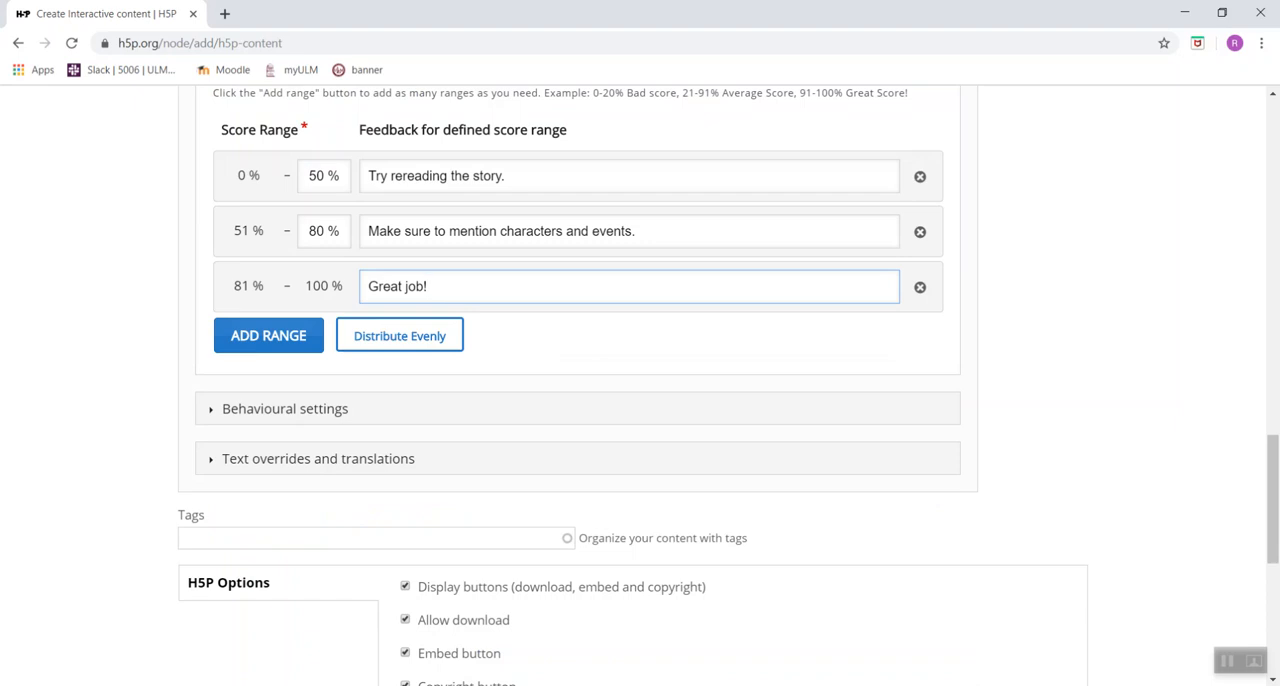
pyautogui.scroll(-2, 640, 380)
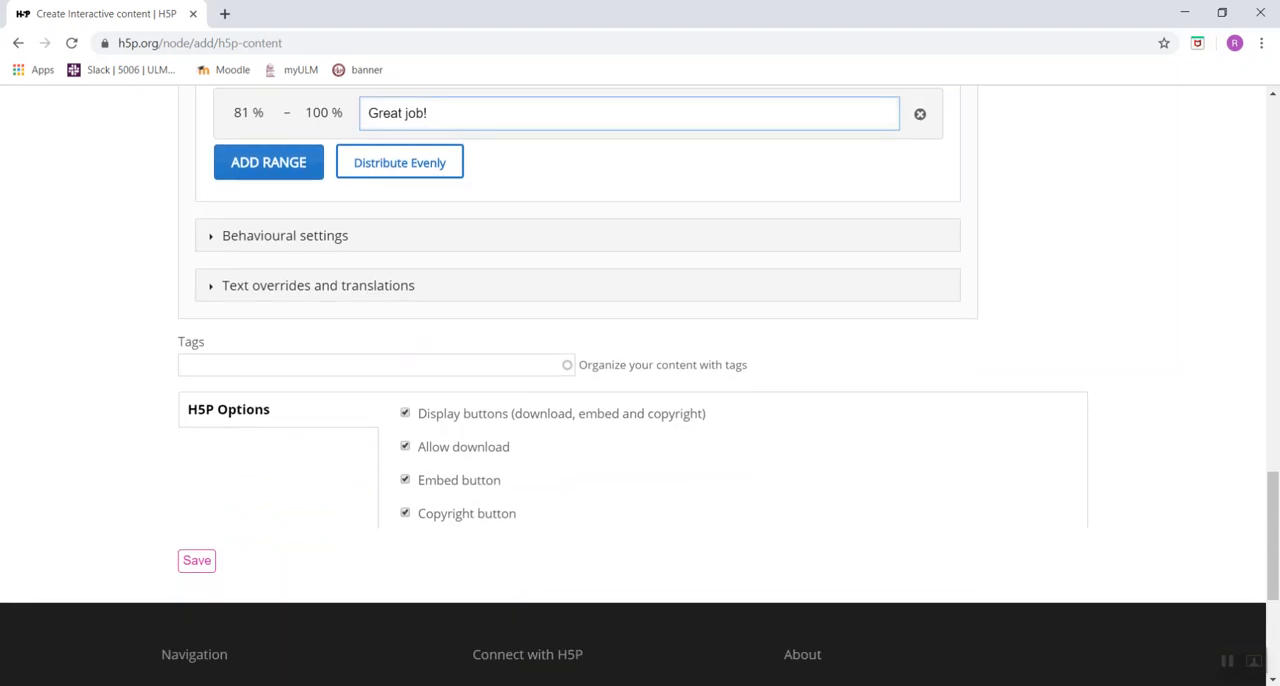
# Save the Goldilocks and the Three Bears essay activity.
pyautogui.scroll(1, 640, 380)
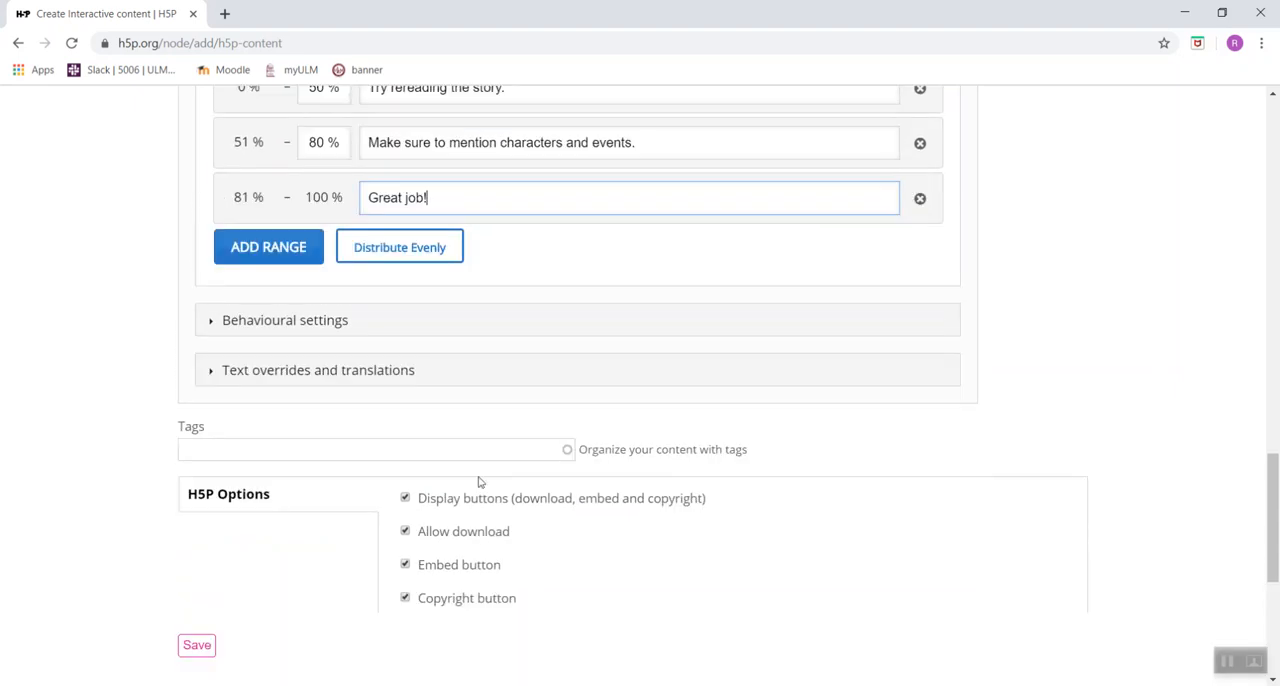
pyautogui.click(196, 646)
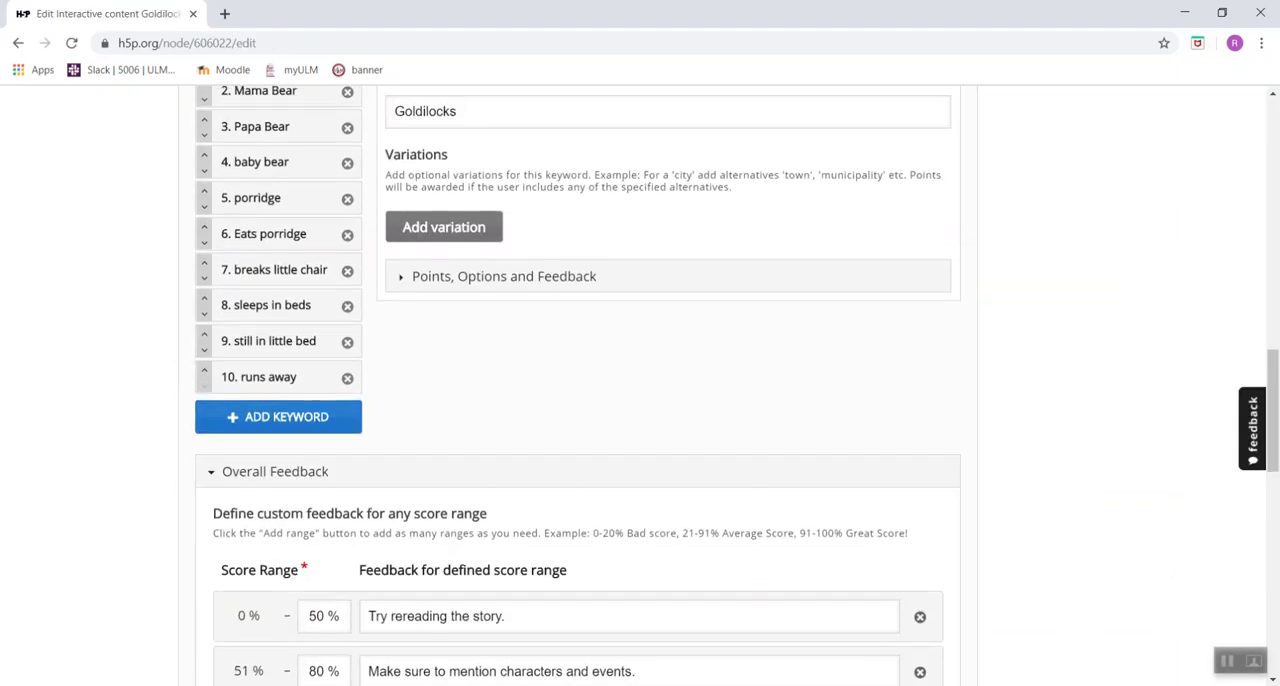
# Open the saved activity for editing and review its task description, help text, keywords, overall feedback ranges and H5P options.
pyautogui.scroll(2, 640, 385)
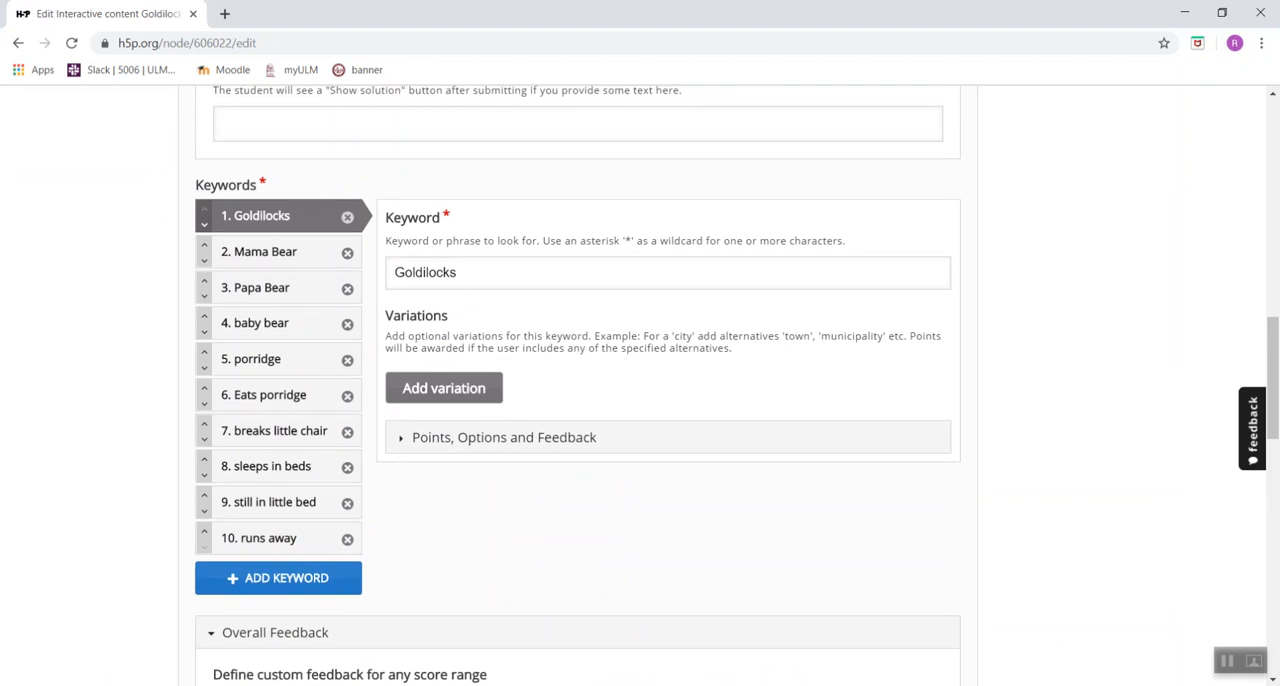
pyautogui.scroll(-4, 640, 385)
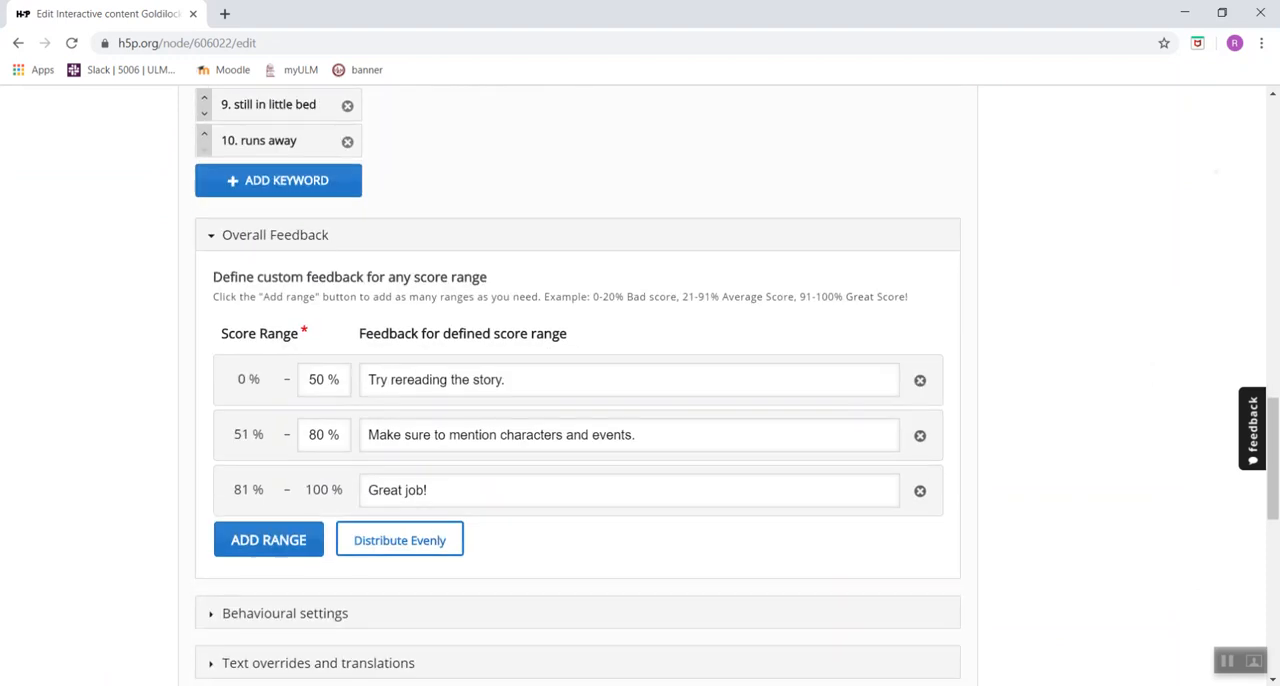
pyautogui.scroll(-1, 640, 385)
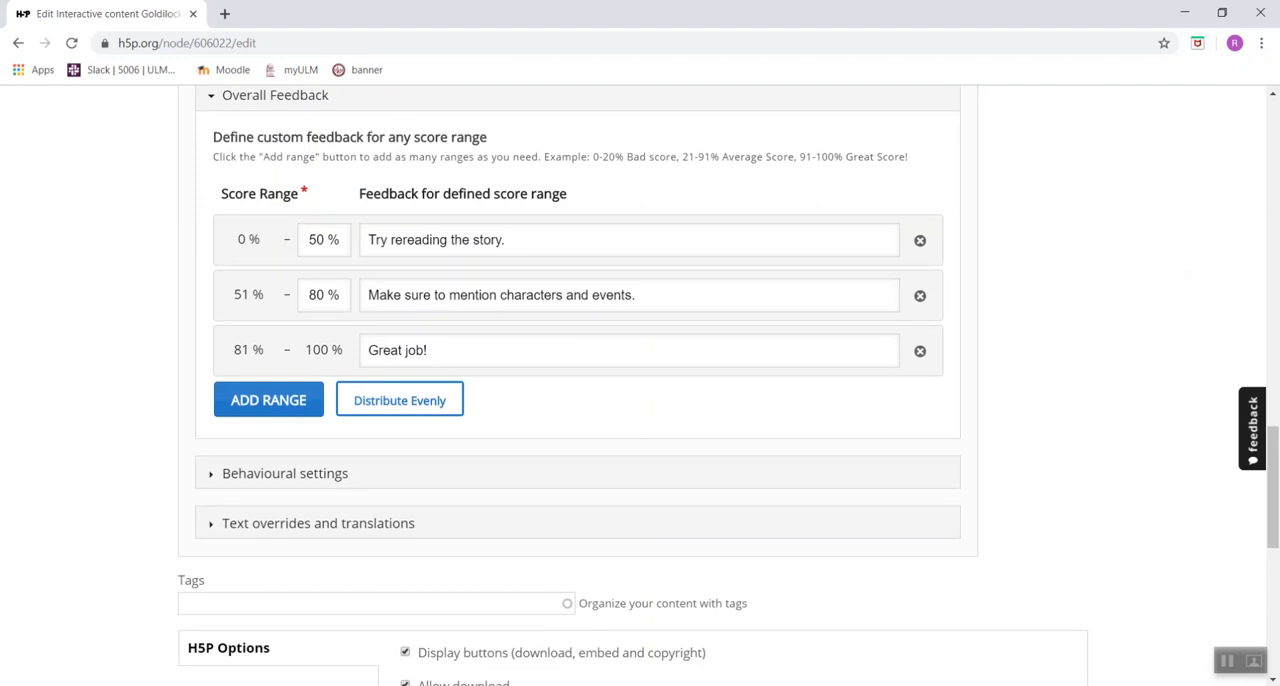
pyautogui.scroll(15, 640, 385)
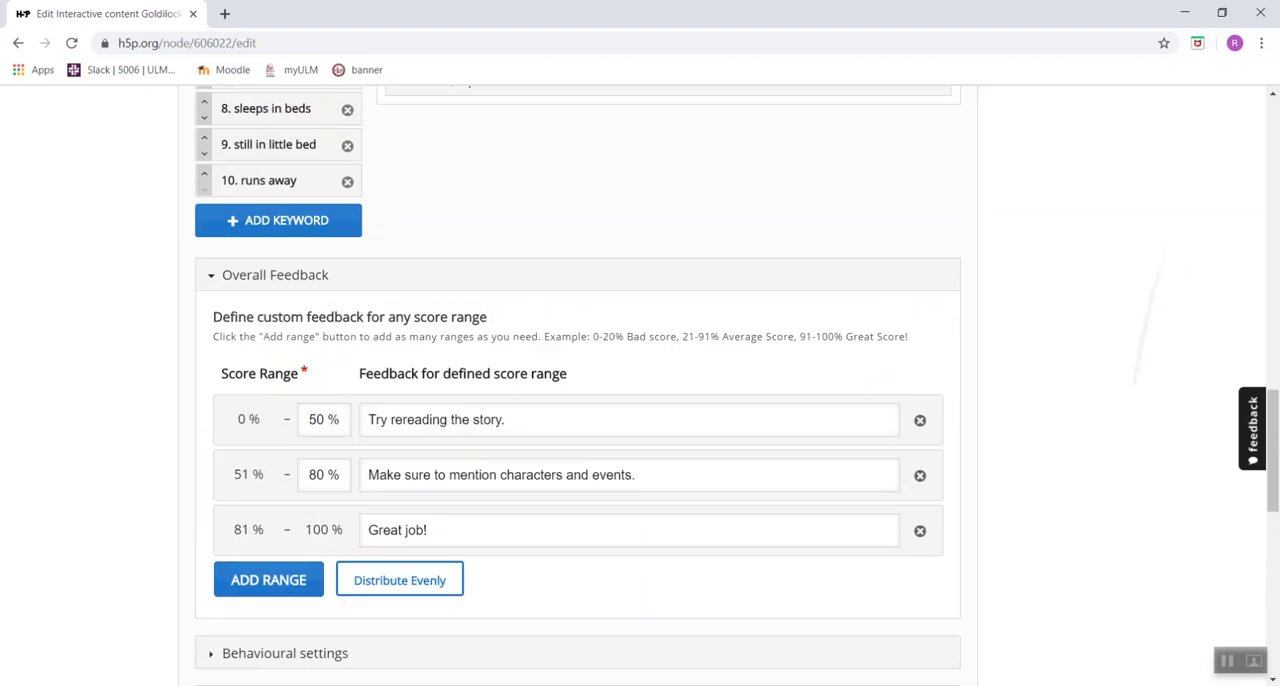
pyautogui.scroll(1, 640, 385)
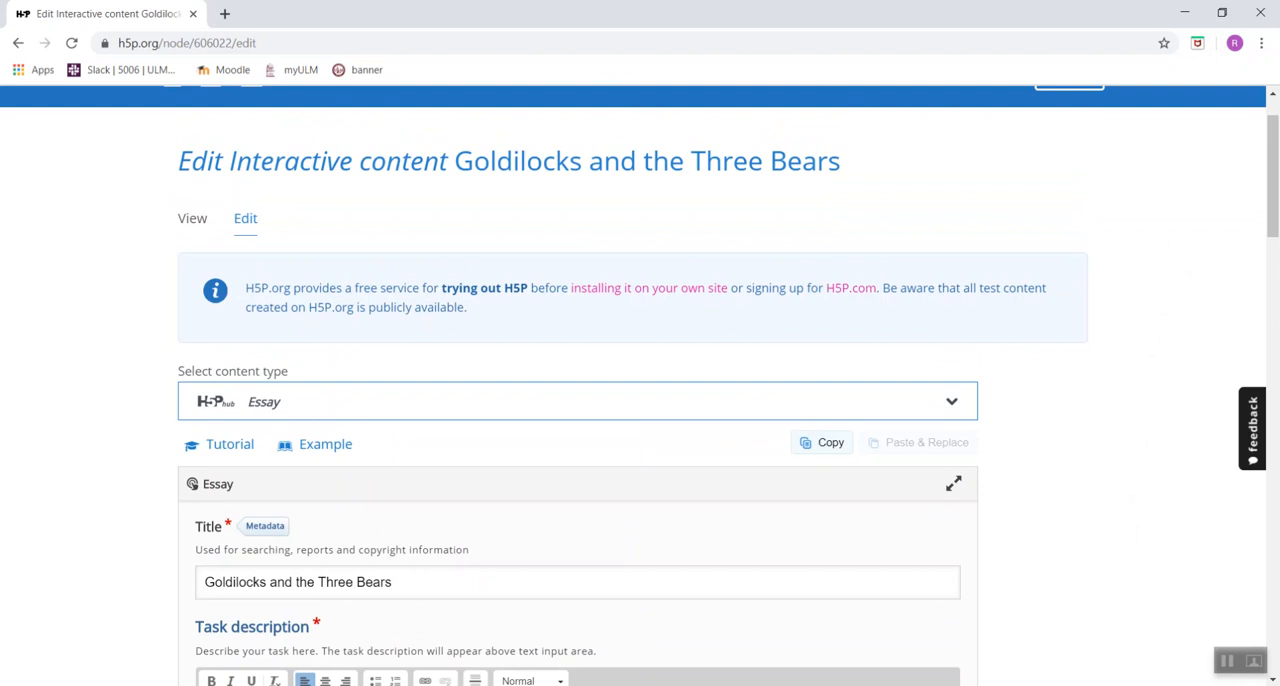
pyautogui.scroll(-14, 640, 385)
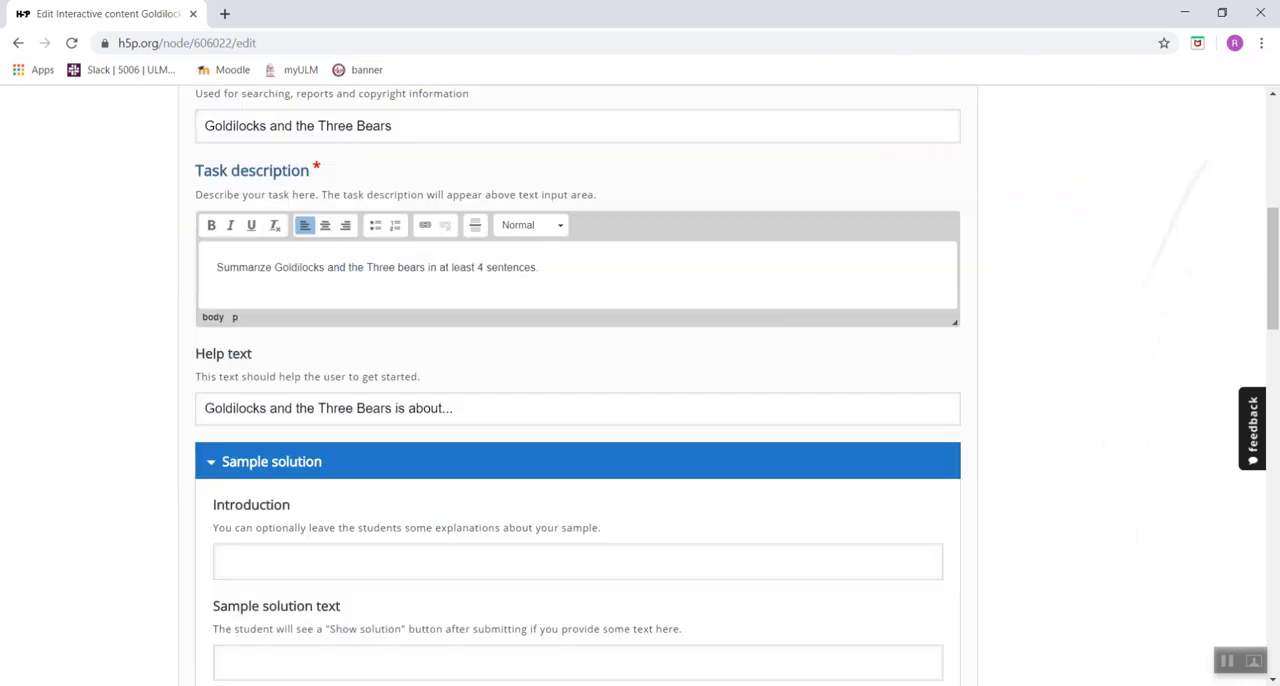
pyautogui.scroll(-1, 640, 385)
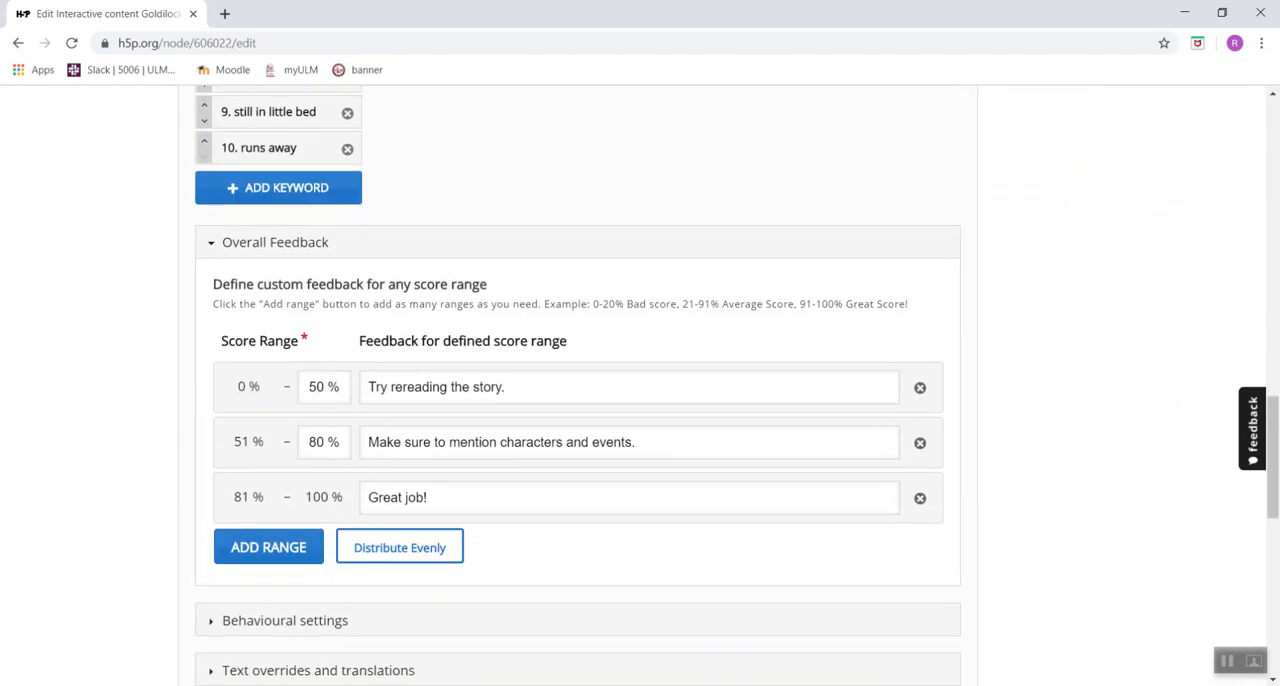
pyautogui.scroll(-4, 18, 616)
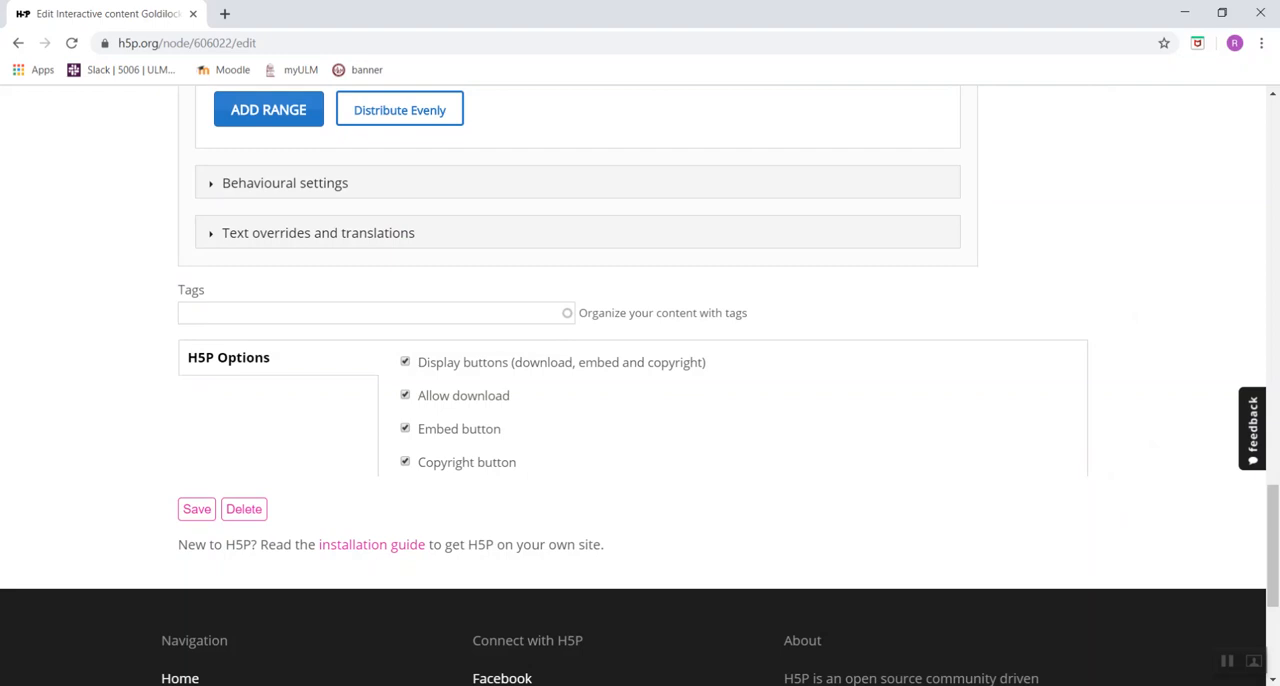